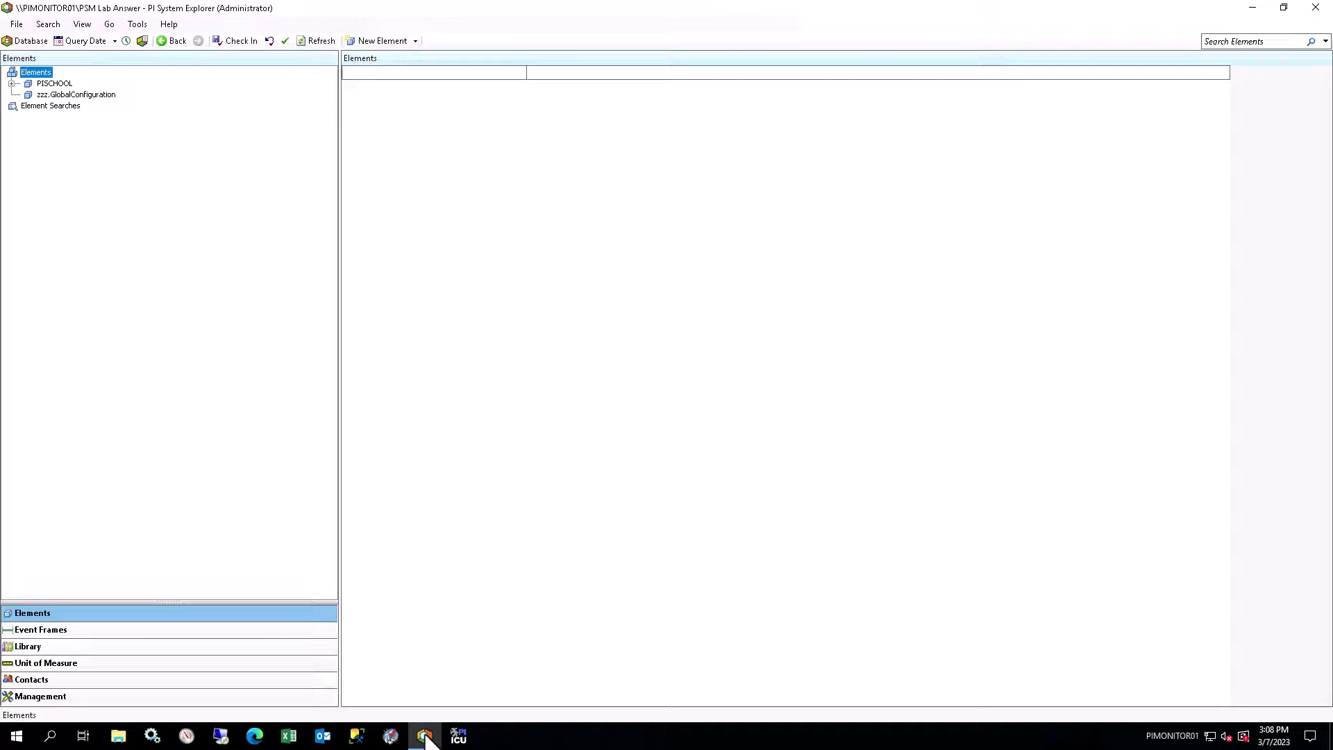
# Step: In the template library, arrange the element templates by template references
pyautogui.click(56, 648)
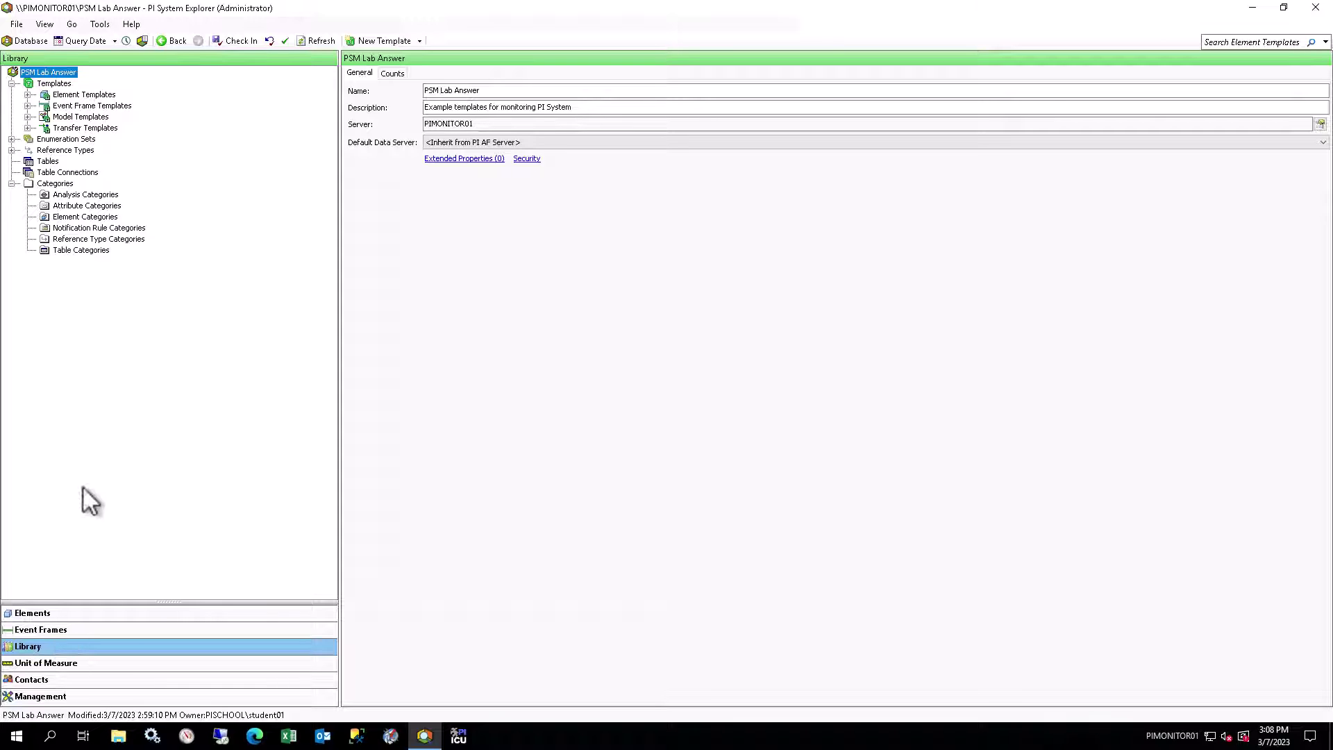
pyautogui.click(27, 95)
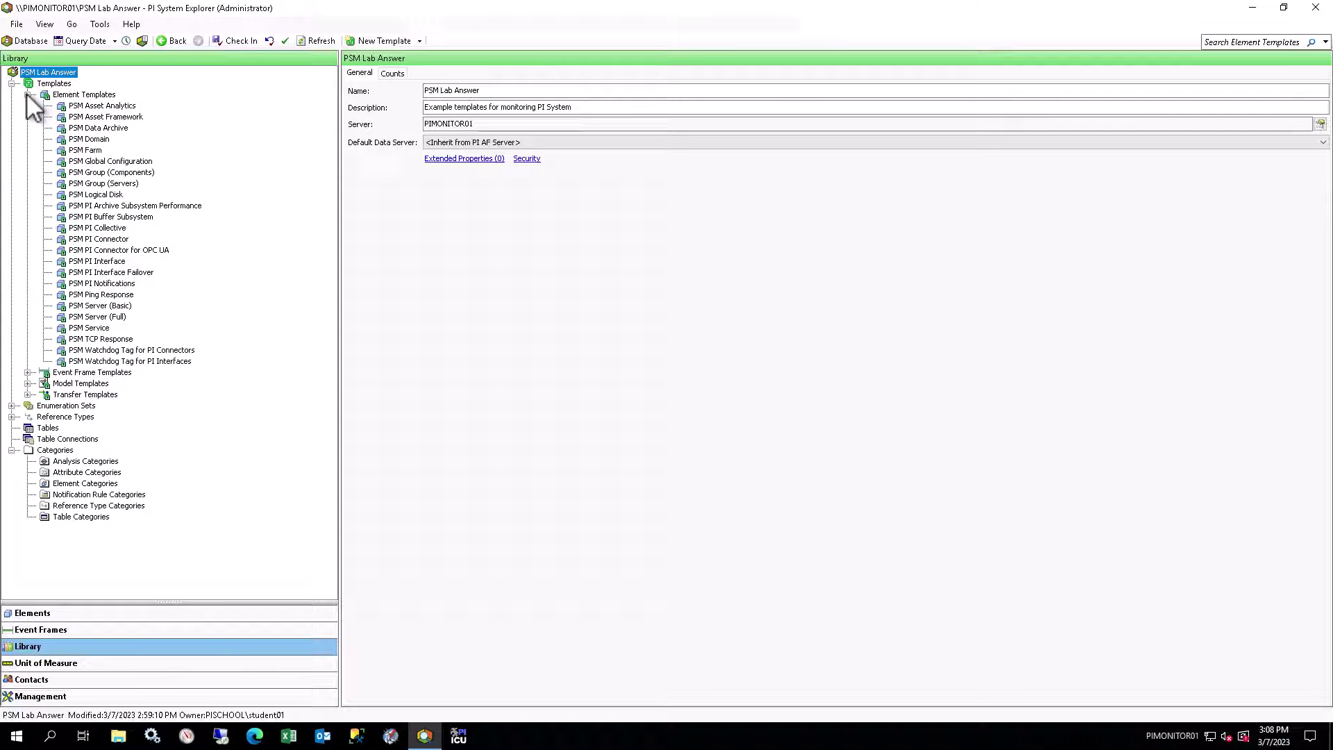
pyautogui.rightClick(97, 93)
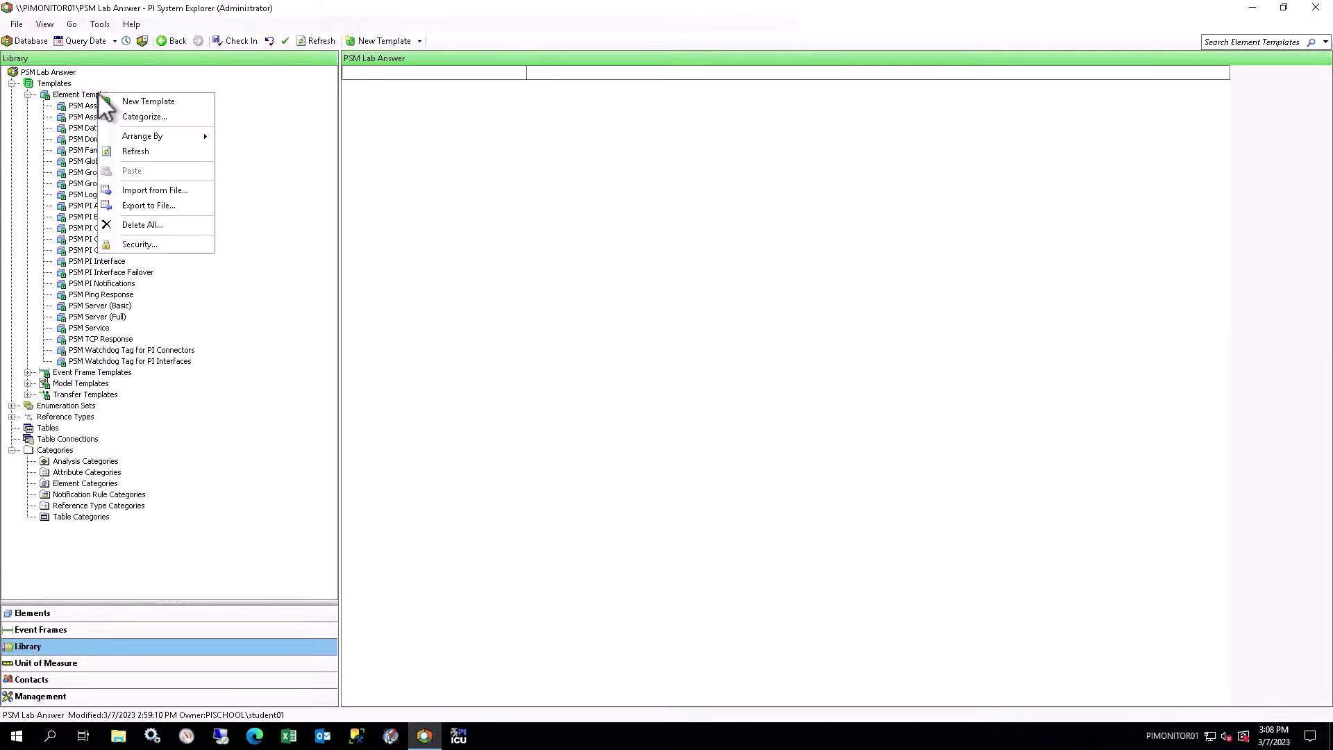
pyautogui.moveTo(172, 136)
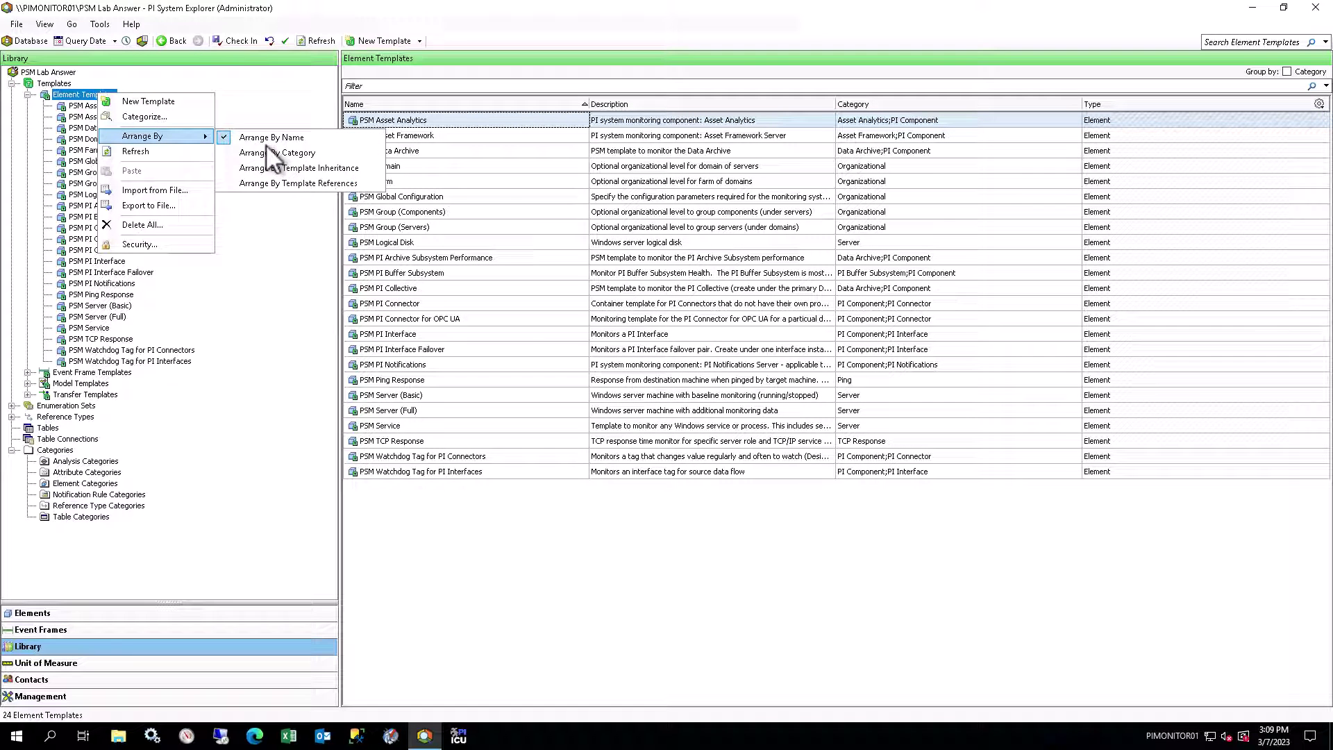
pyautogui.click(340, 183)
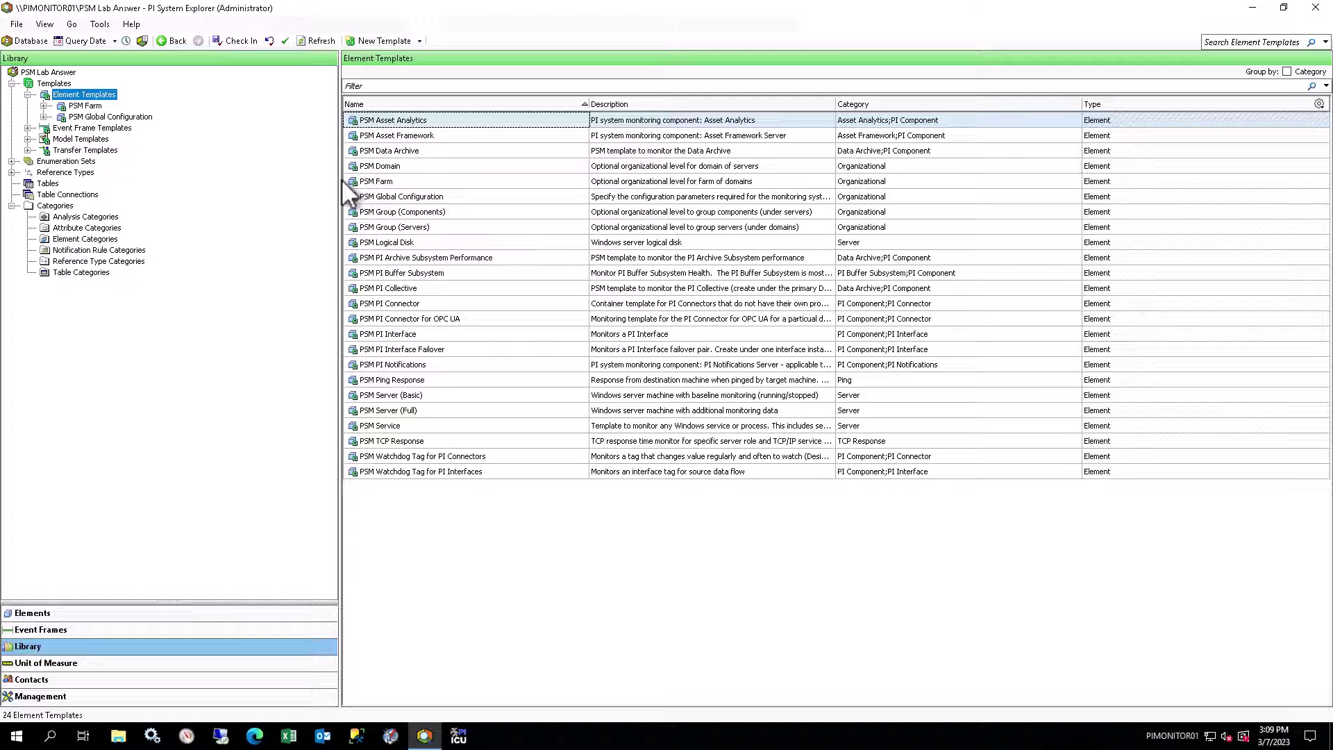
# Step: View PSM Global Configuration's attribute templates, then browse the PSM Farm, PSM Domain and PSM Server (Basic) hierarchy
pyautogui.click(139, 115)
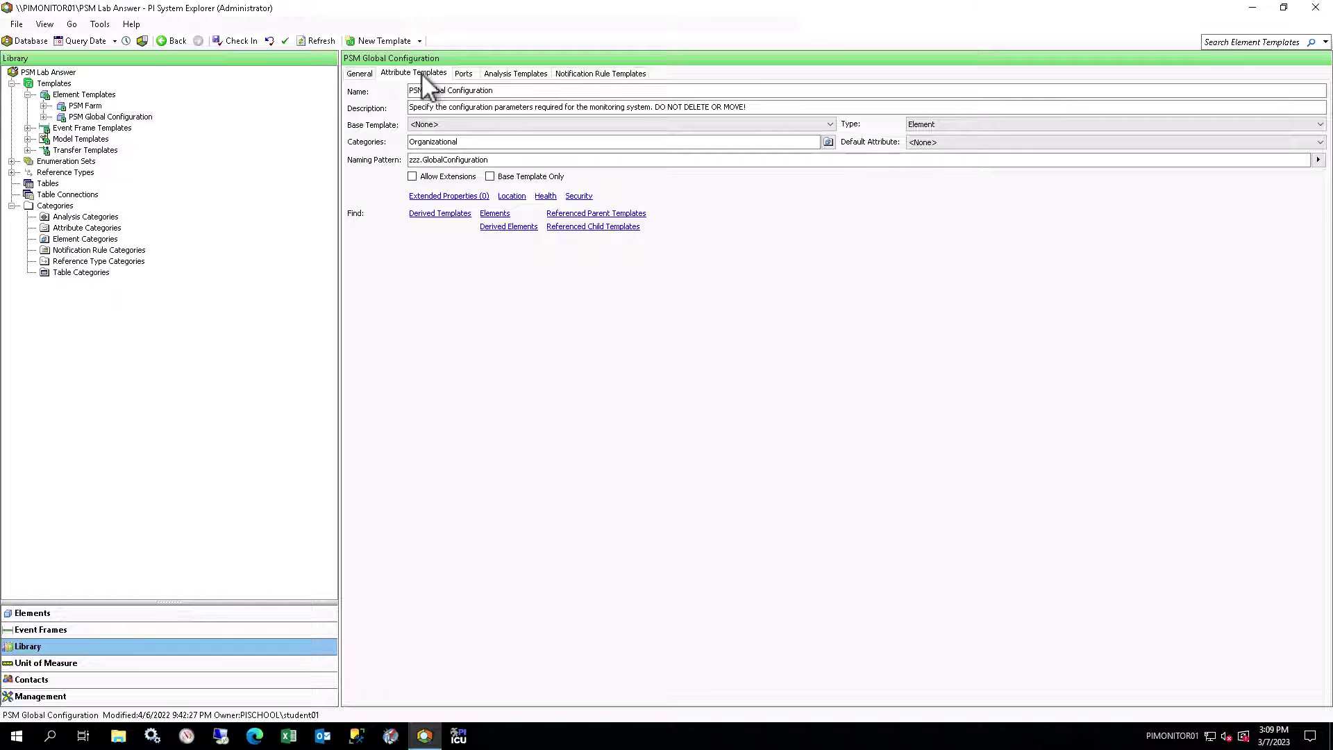
pyautogui.click(424, 76)
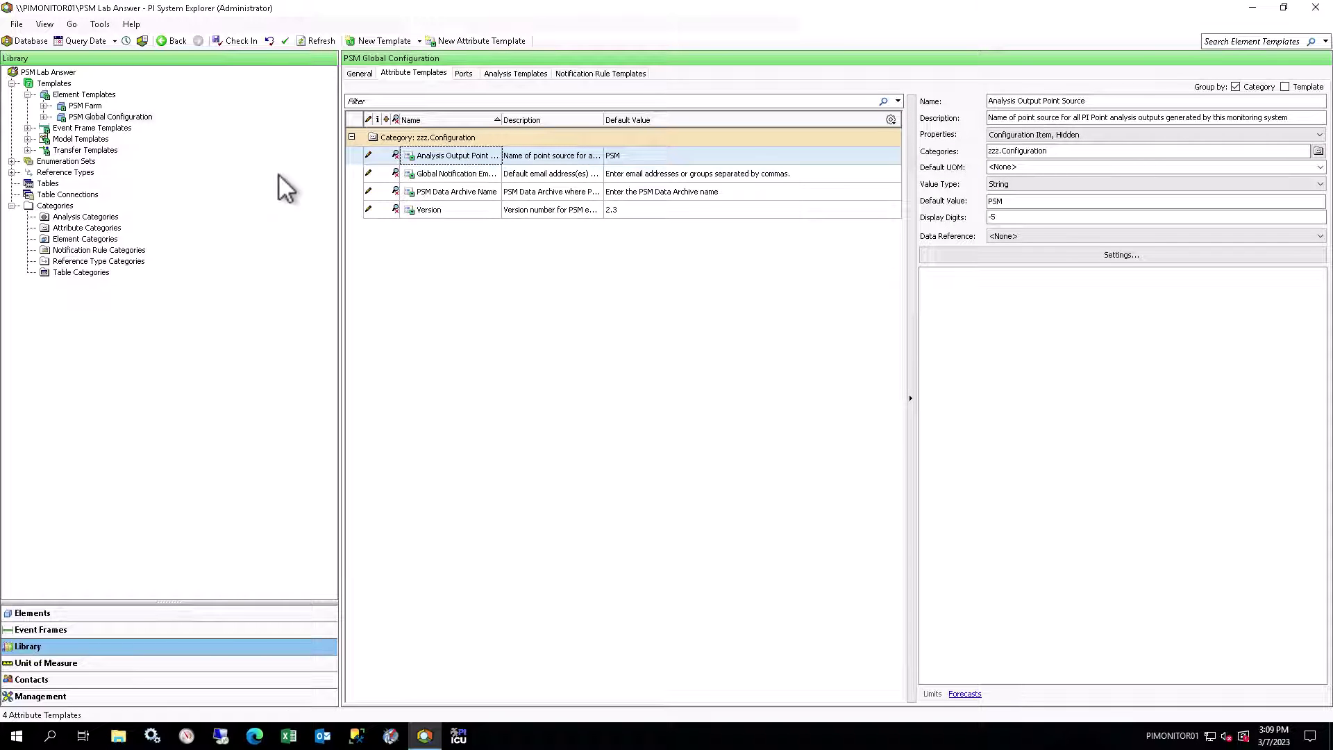
pyautogui.click(44, 106)
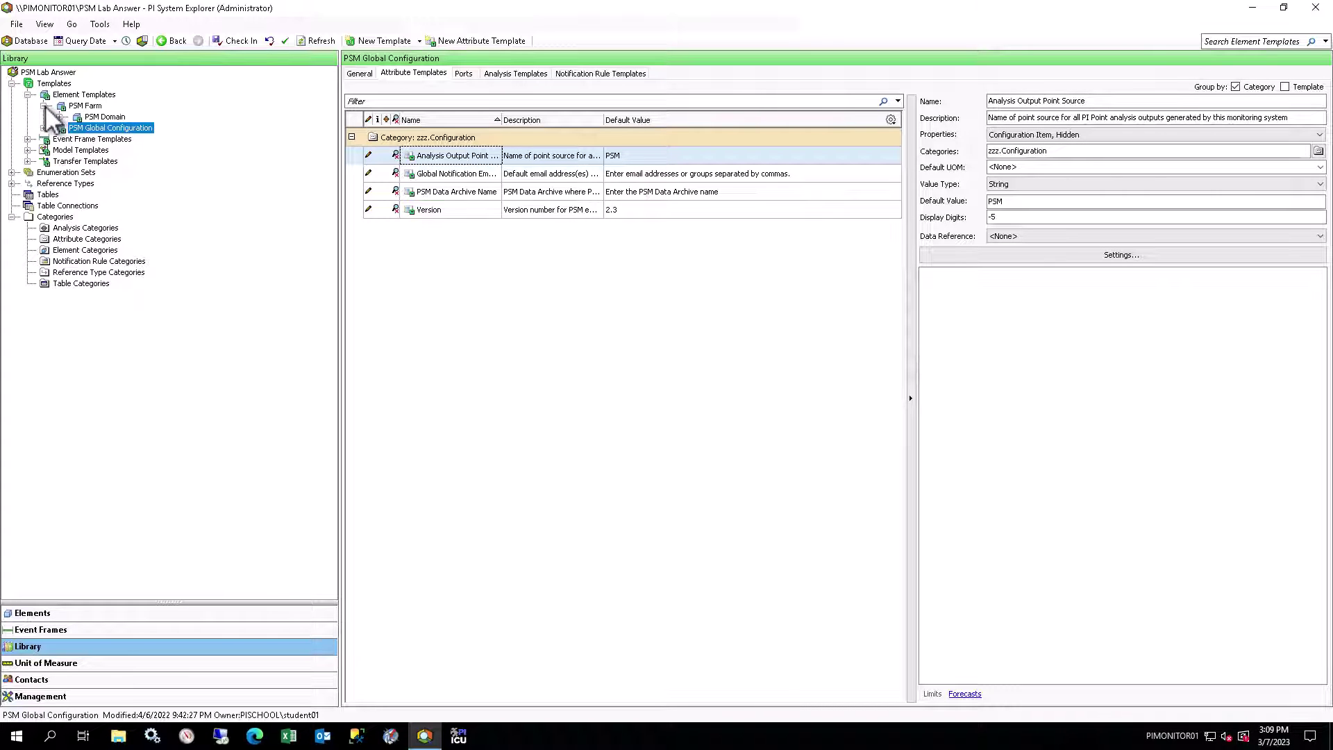
pyautogui.click(61, 117)
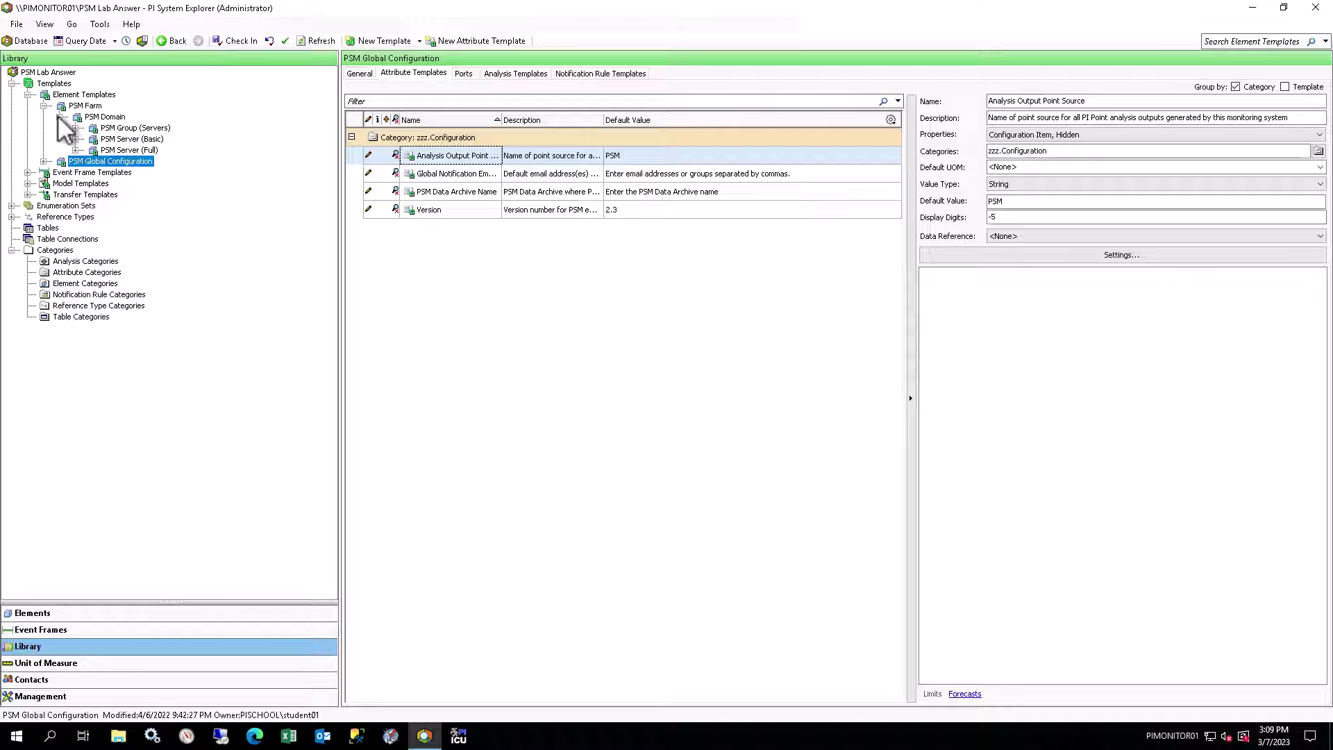
pyautogui.click(76, 139)
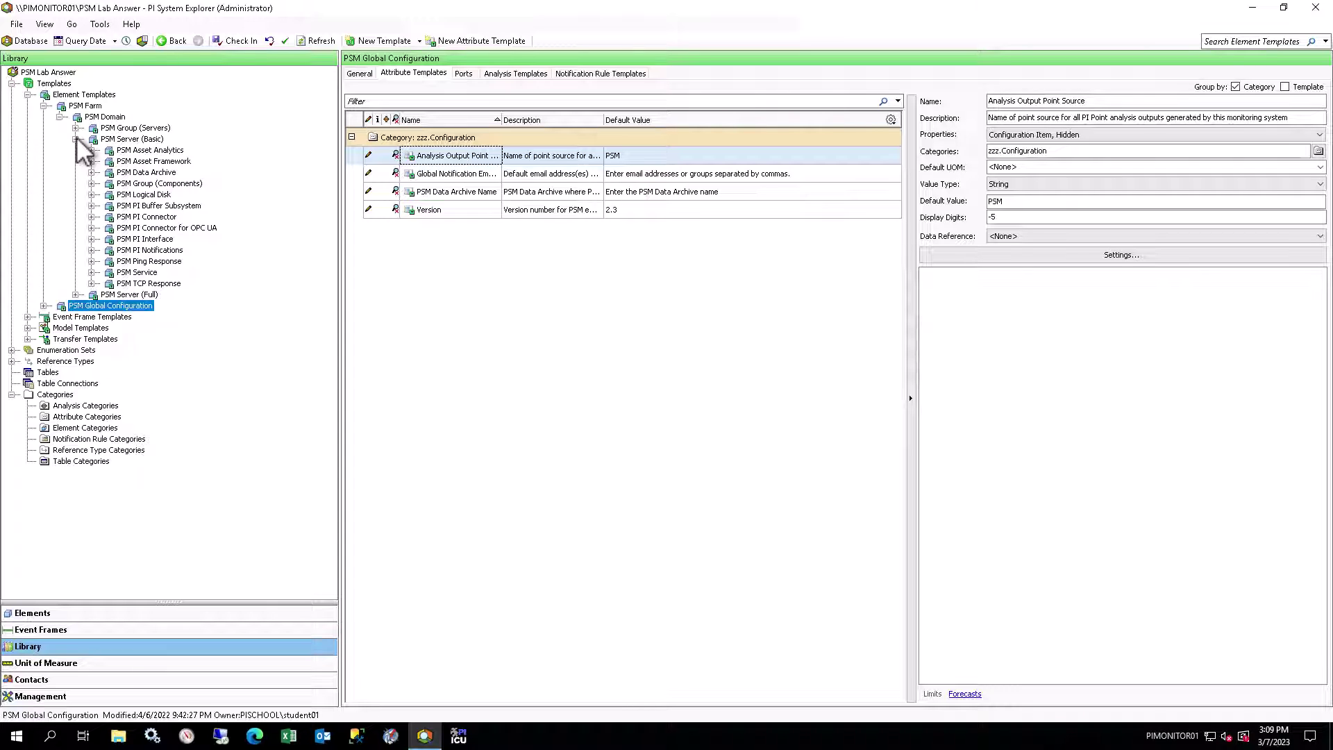
pyautogui.click(75, 139)
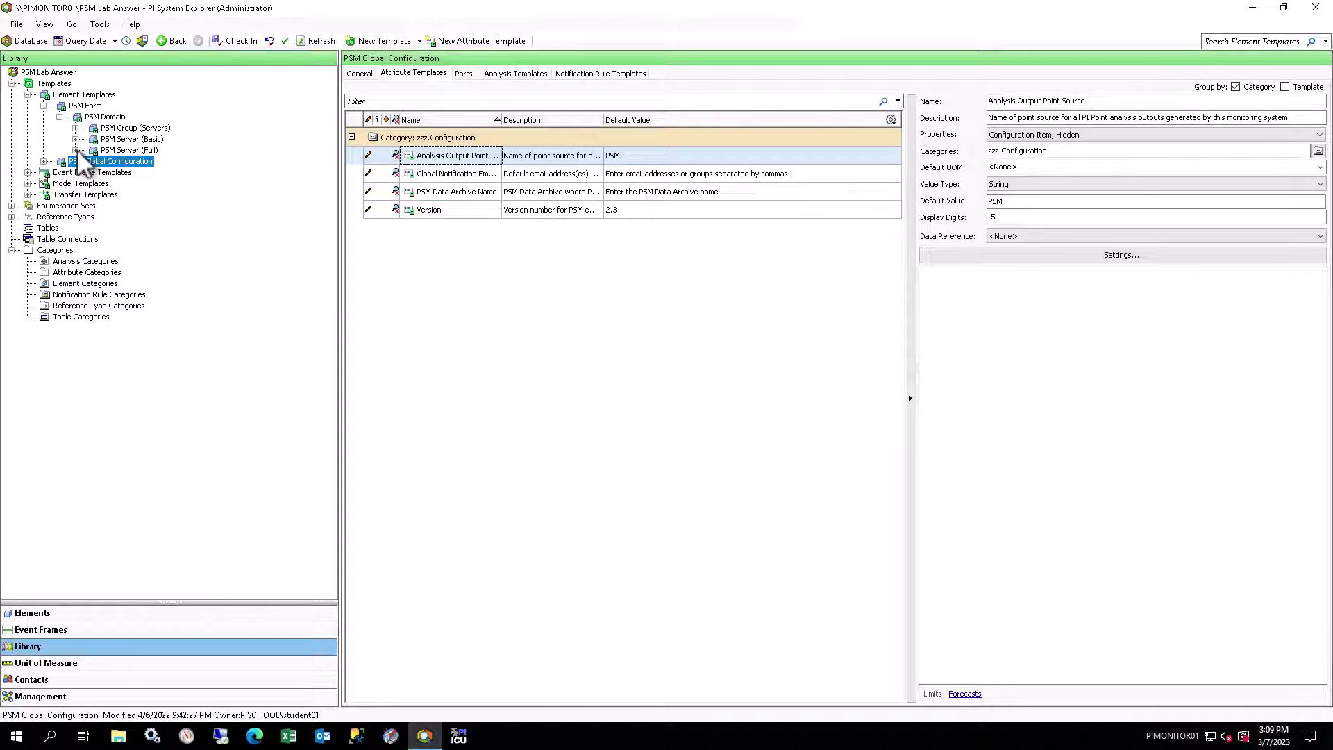
# Step: Expand PSM Server (Full) to show its child templates
pyautogui.click(75, 150)
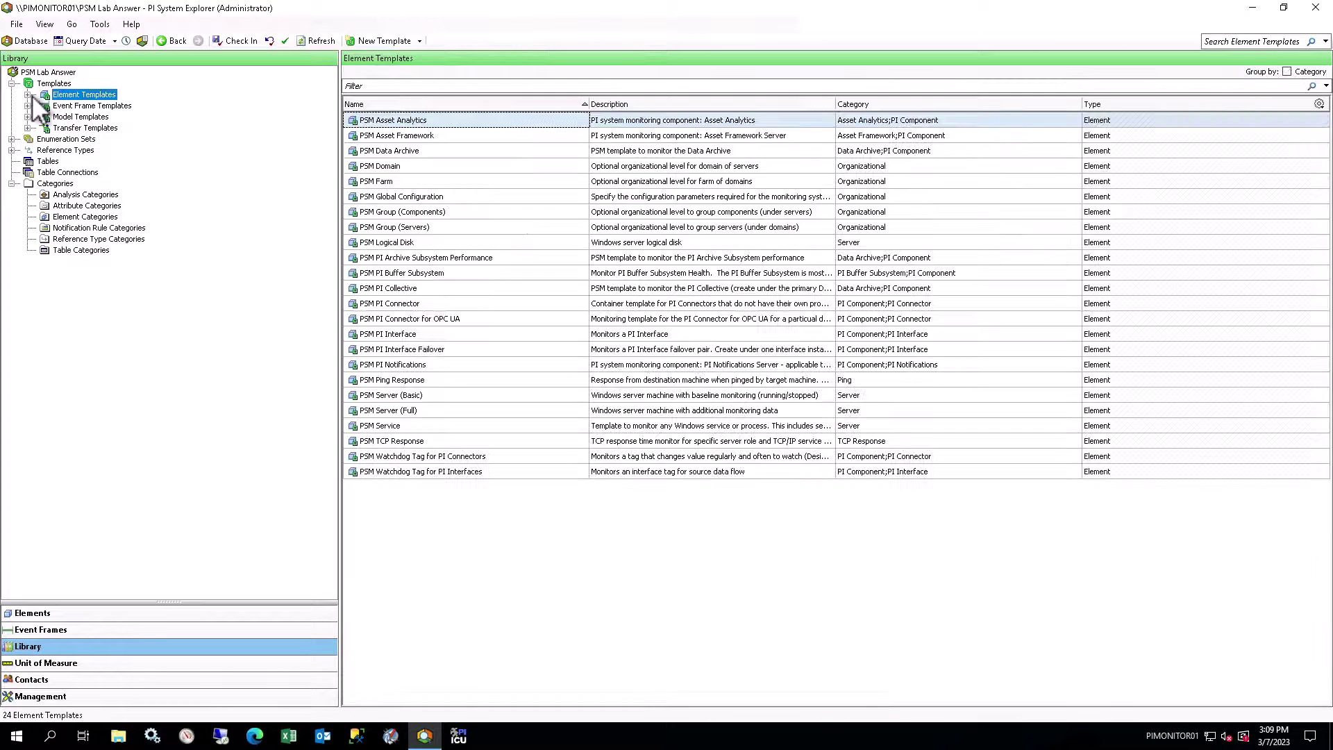
# Step: Arrange the 32 event frame templates by template inheritance
pyautogui.click(27, 103)
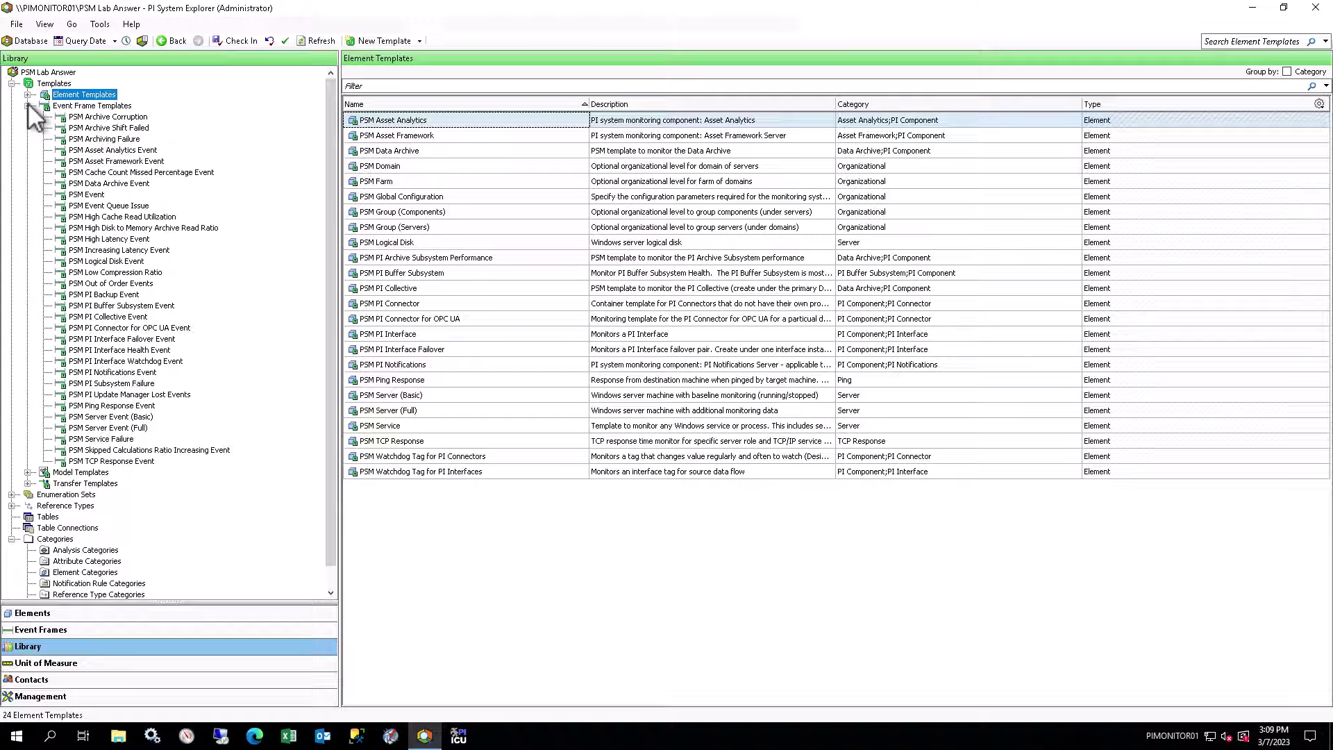
pyautogui.click(77, 105)
pyautogui.rightClick(75, 105)
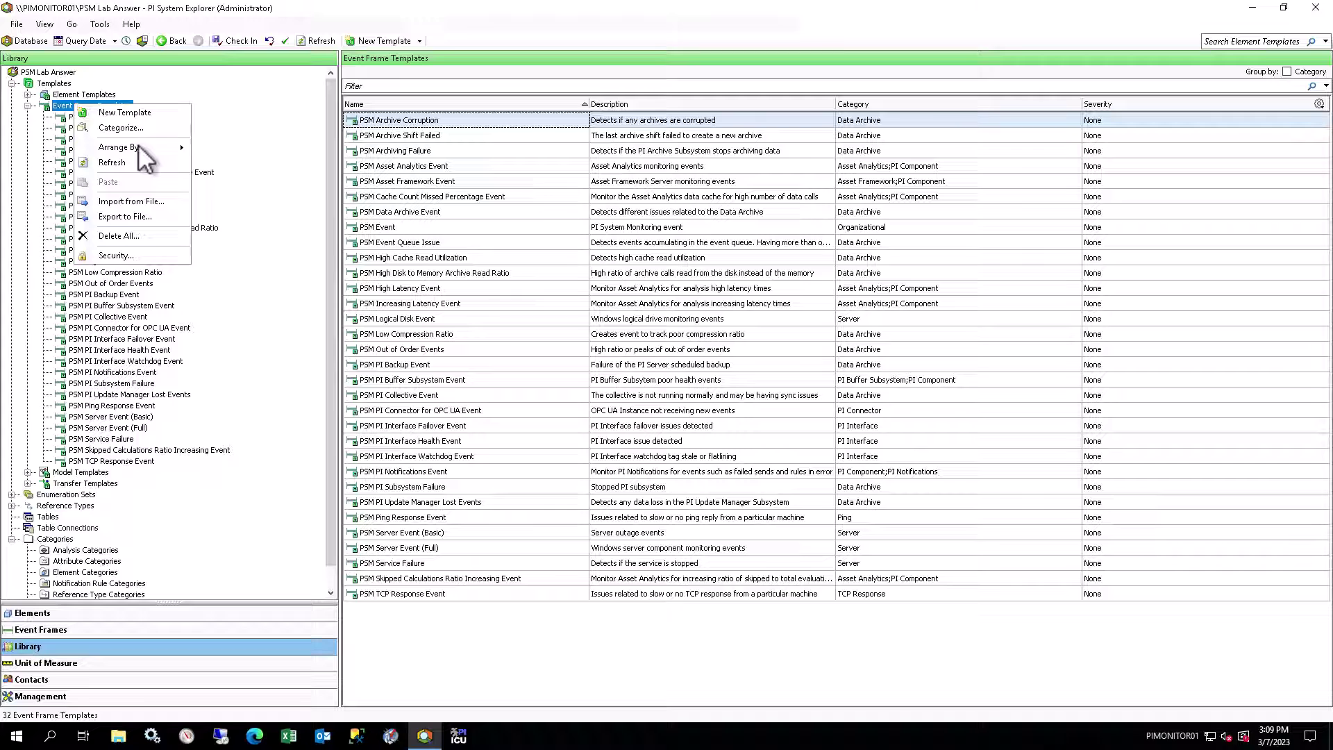
pyautogui.moveTo(138, 145)
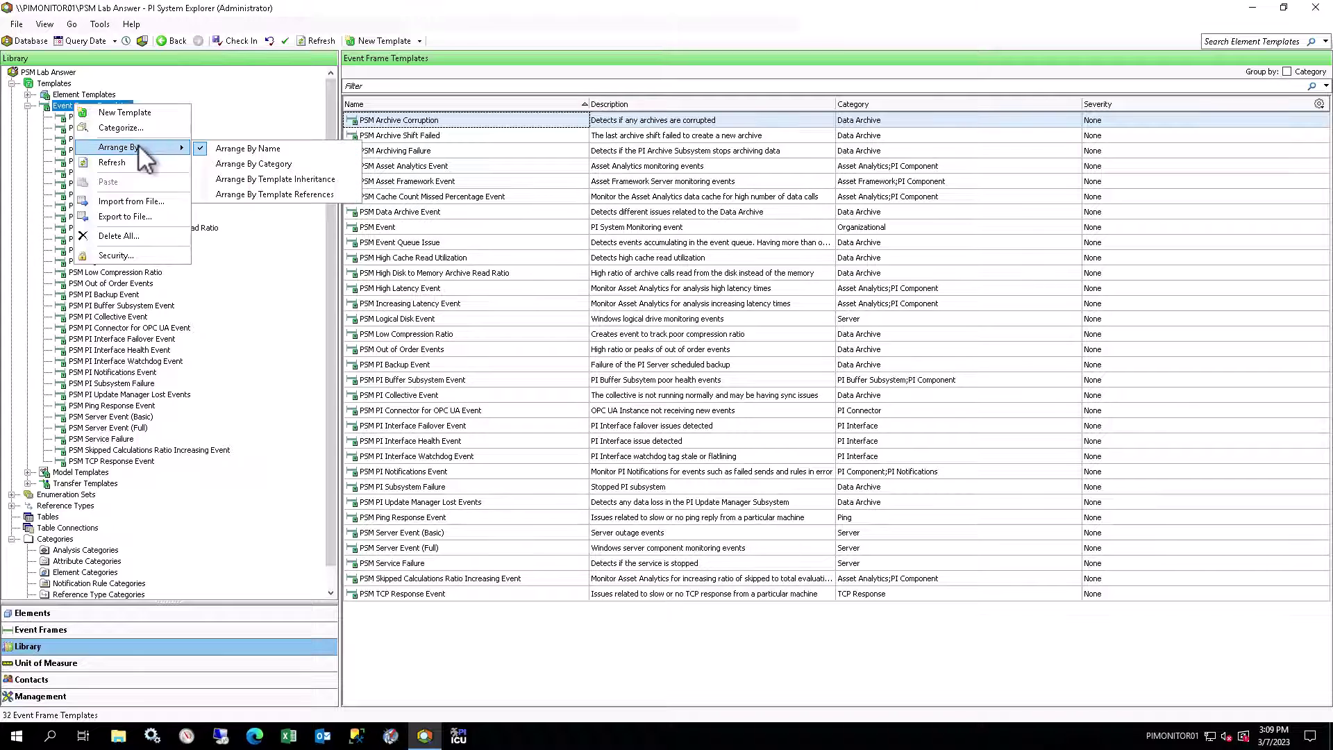
pyautogui.click(251, 179)
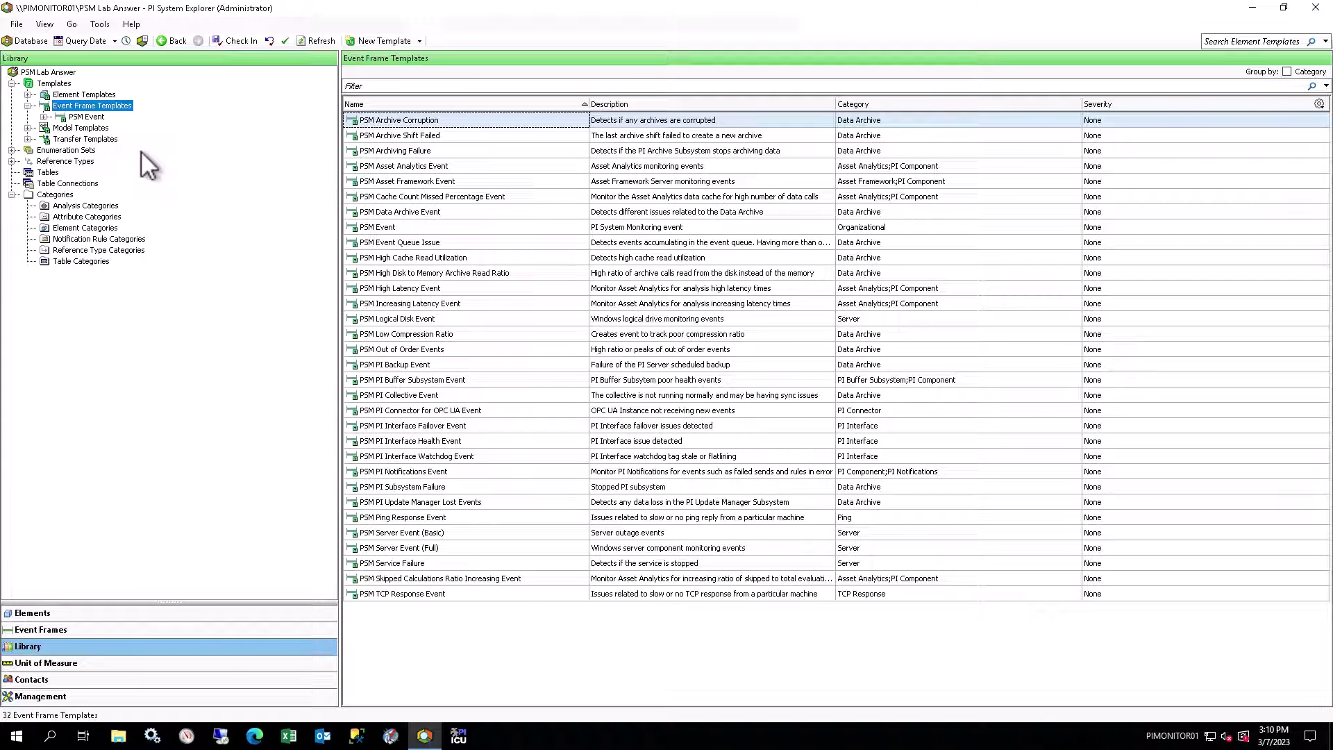
# Step: Show the general properties of PSM Data Archive Event under PSM Event
pyautogui.click(44, 117)
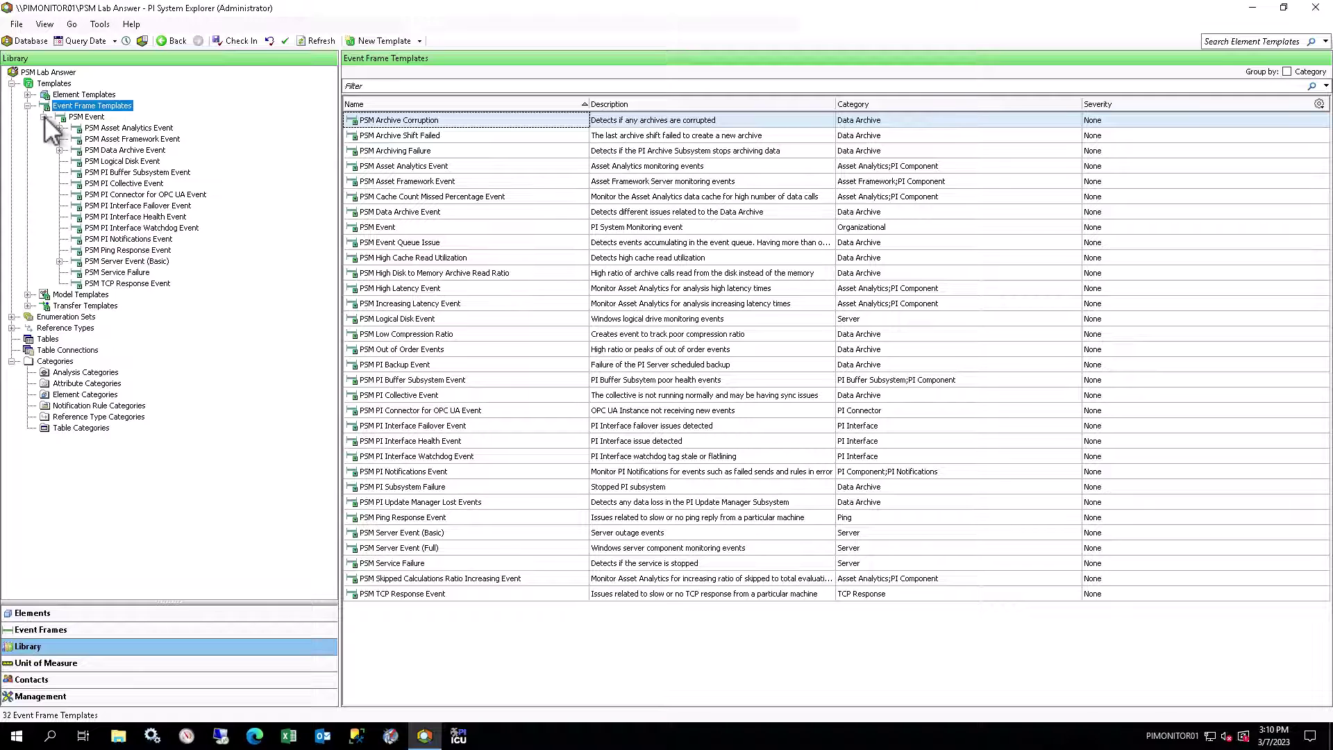
pyautogui.click(126, 151)
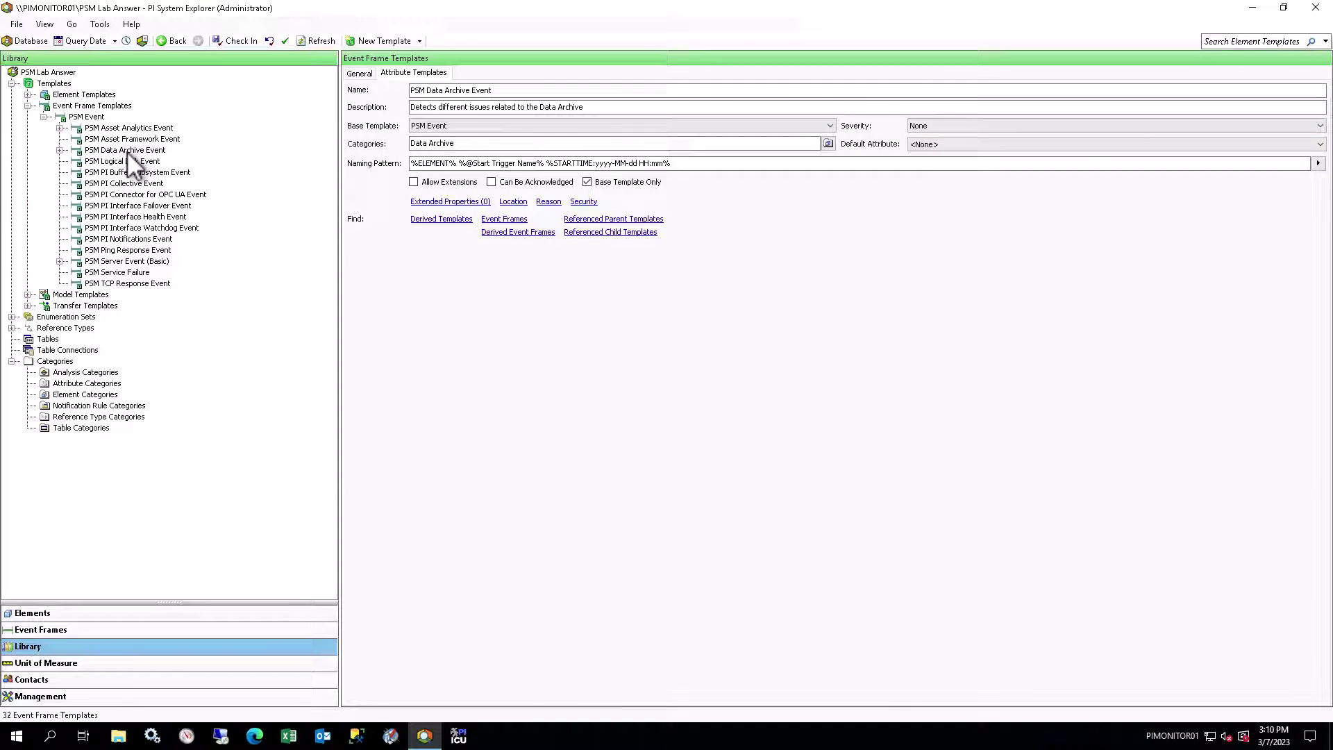
pyautogui.click(58, 150)
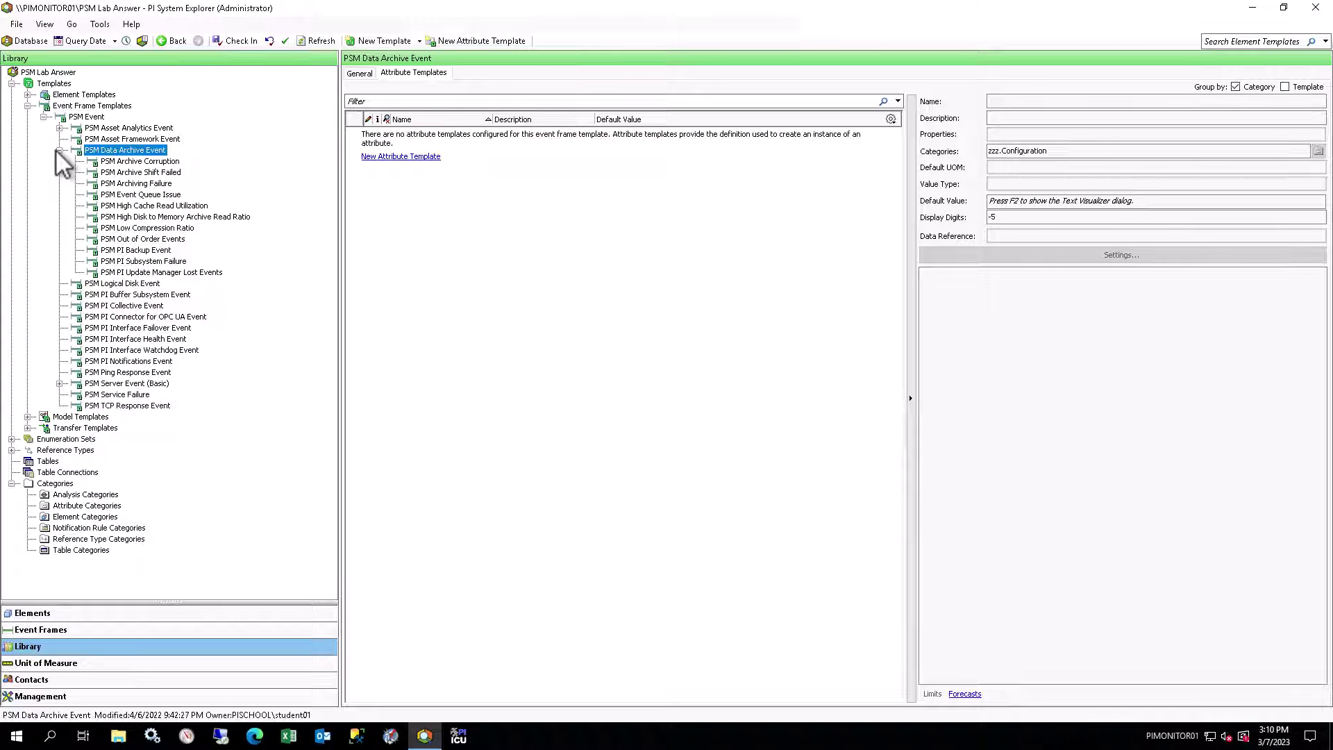
pyautogui.click(360, 74)
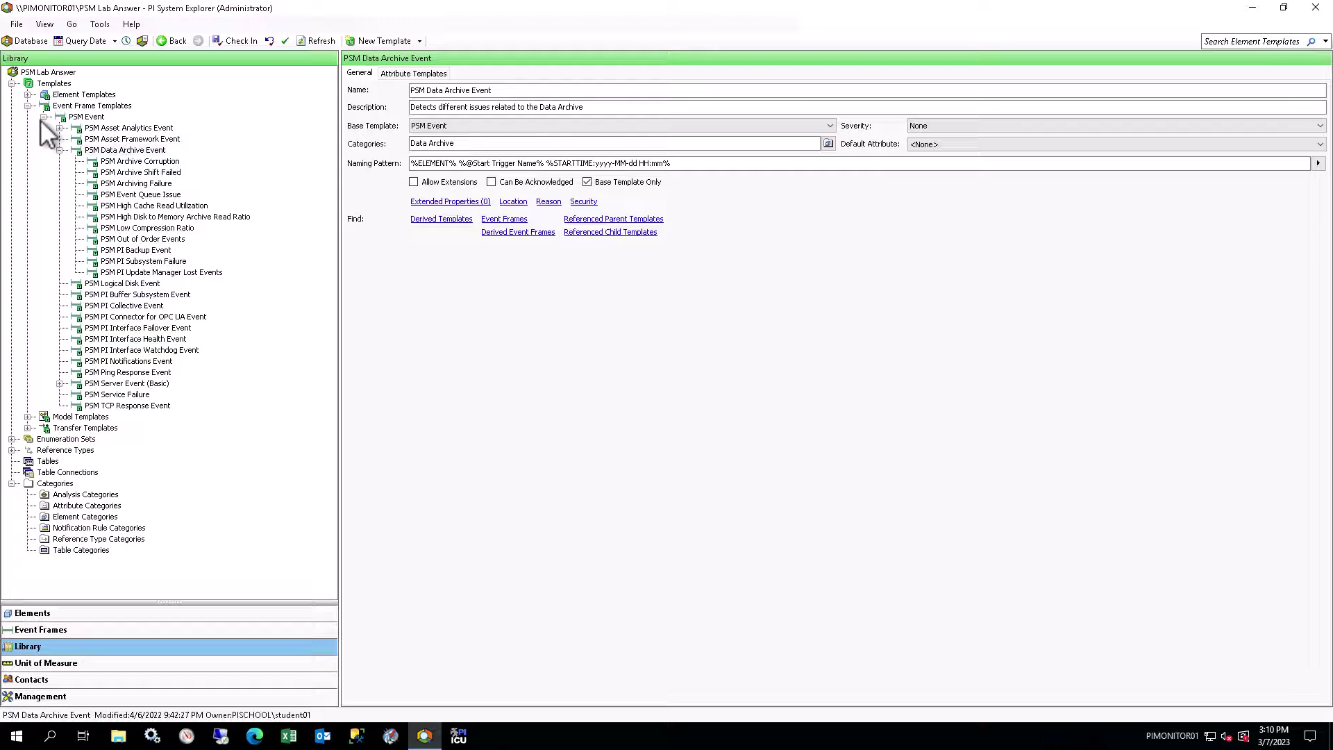
# Step: Show the PSM Data Archive template's notification rule templates under PSM Server (Basic)
pyautogui.click(28, 106)
pyautogui.click(28, 95)
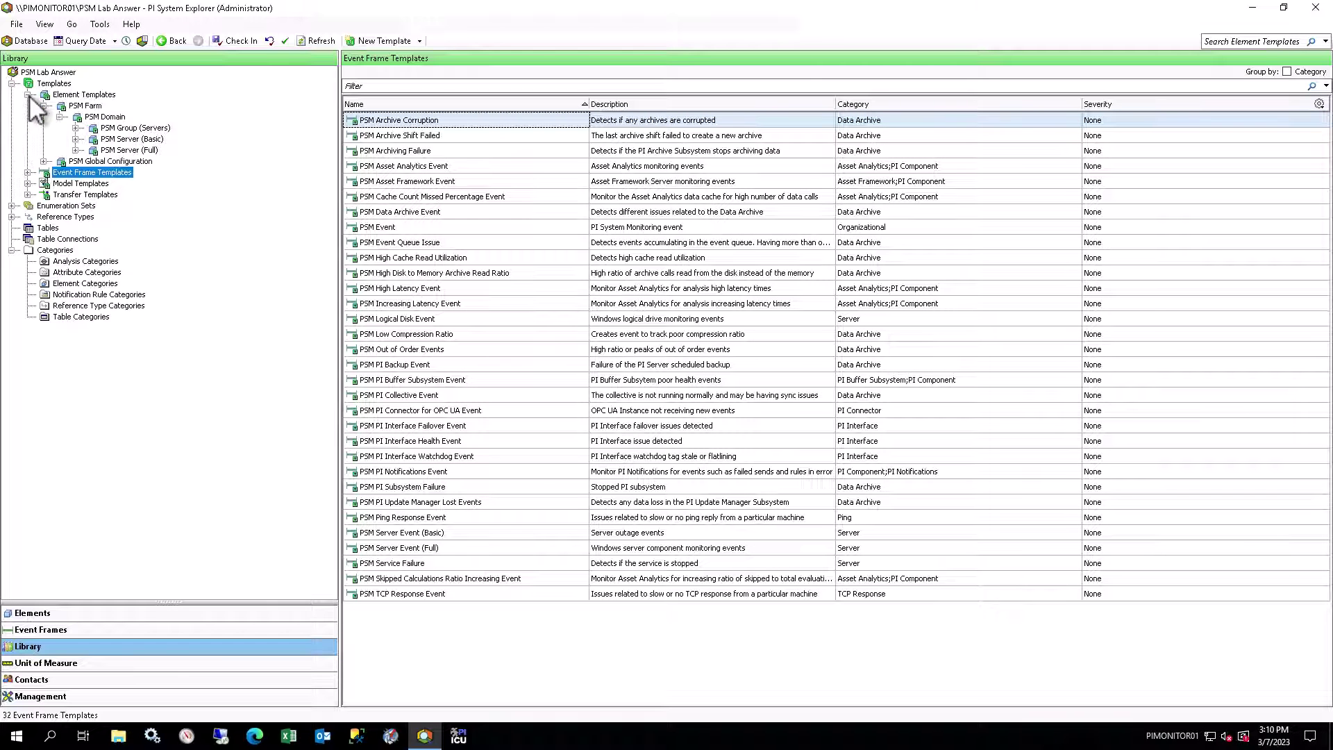
pyautogui.click(76, 139)
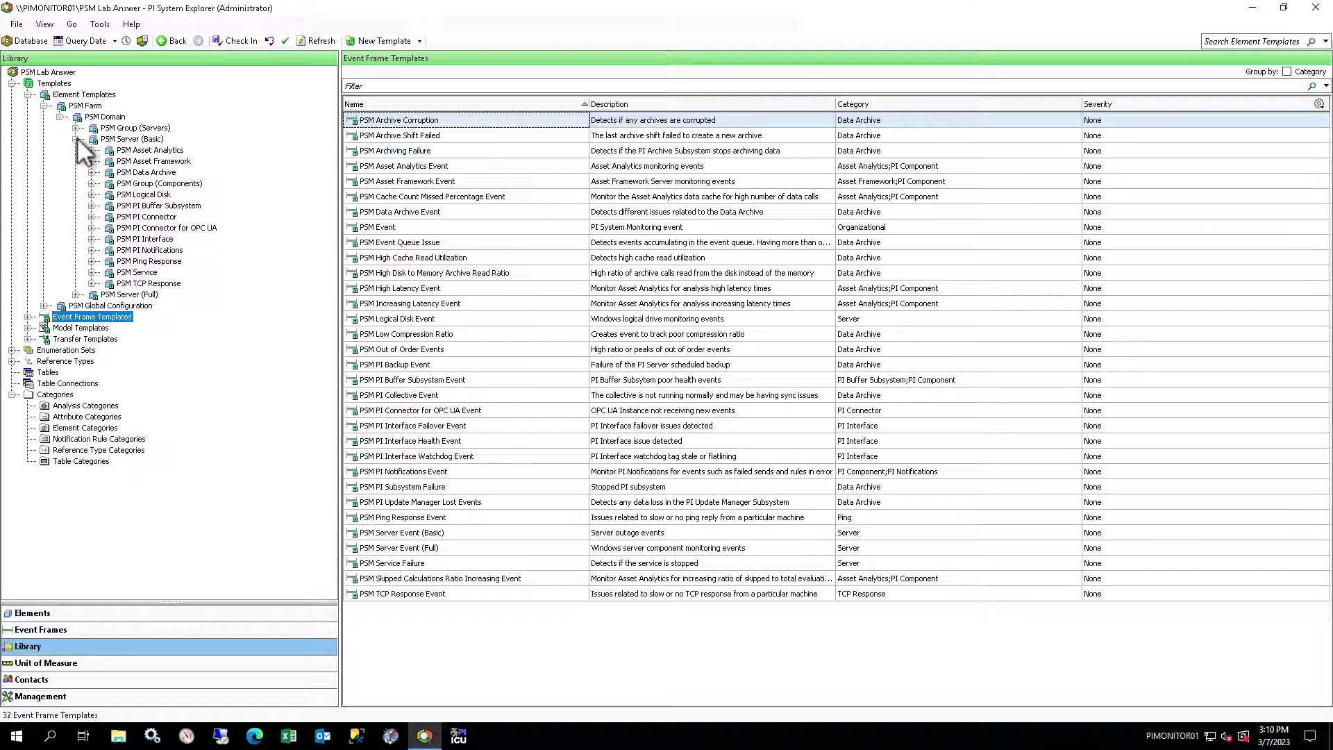
pyautogui.click(138, 171)
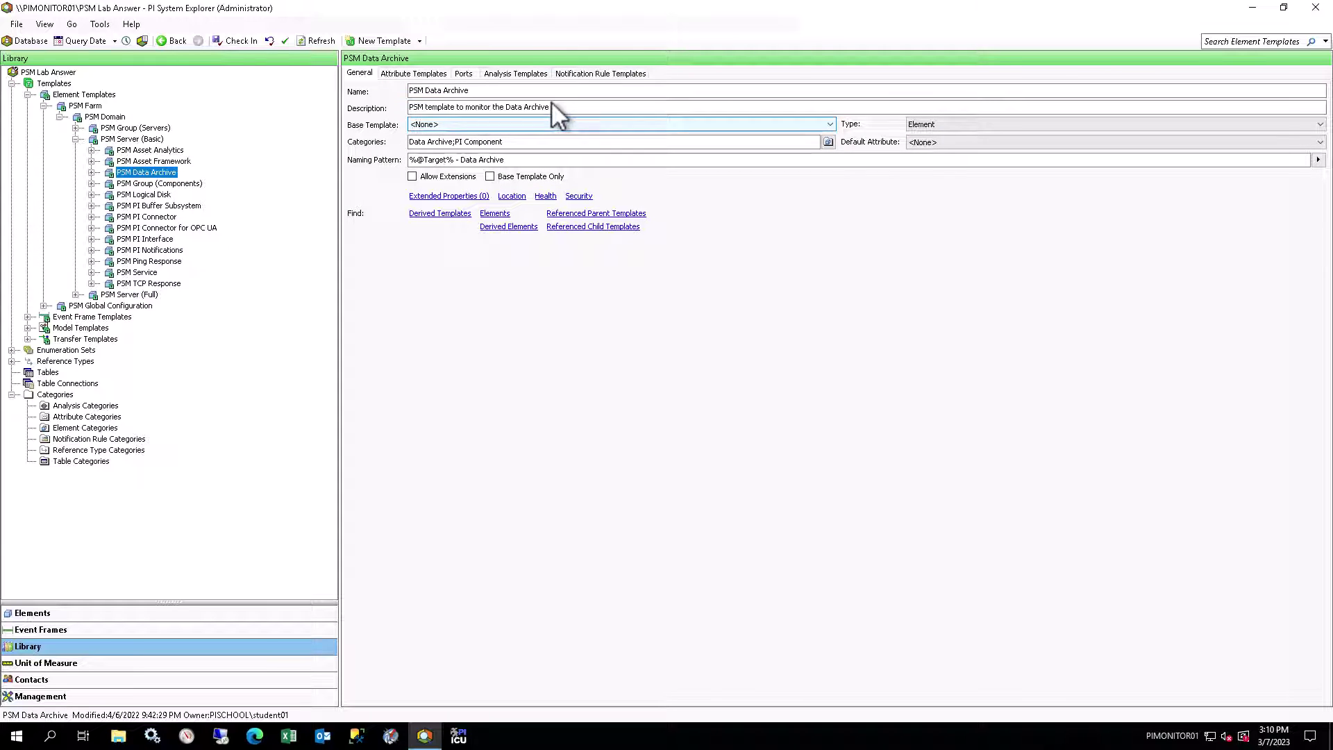
pyautogui.click(581, 74)
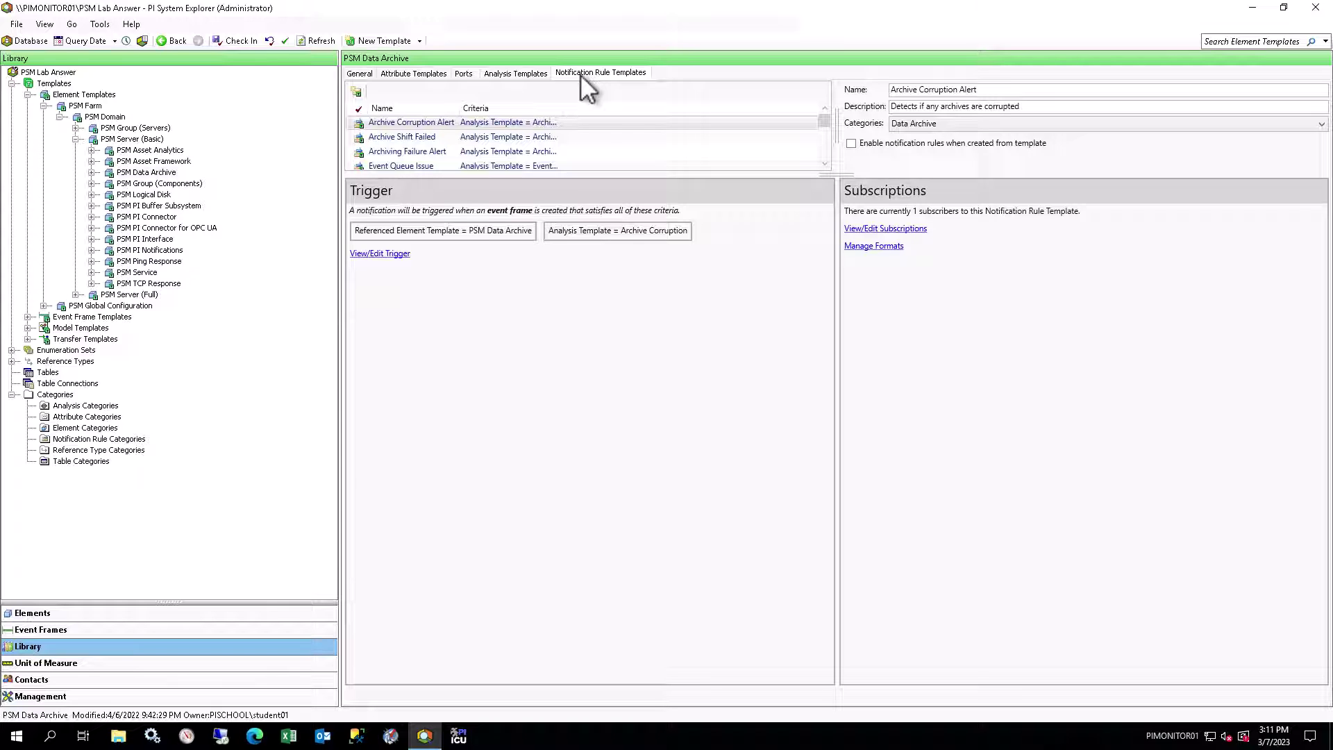
pyautogui.click(898, 248)
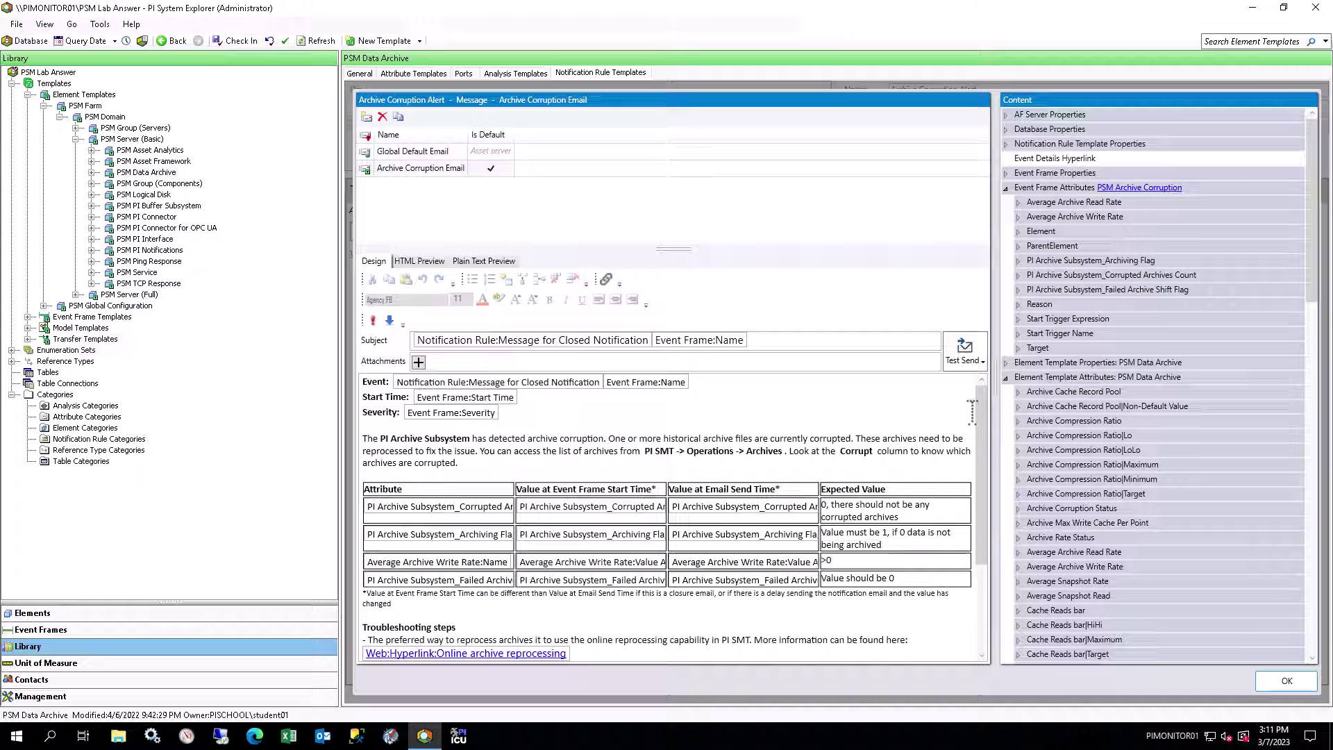
pyautogui.moveTo(980, 446); pyautogui.dragTo(972, 561)
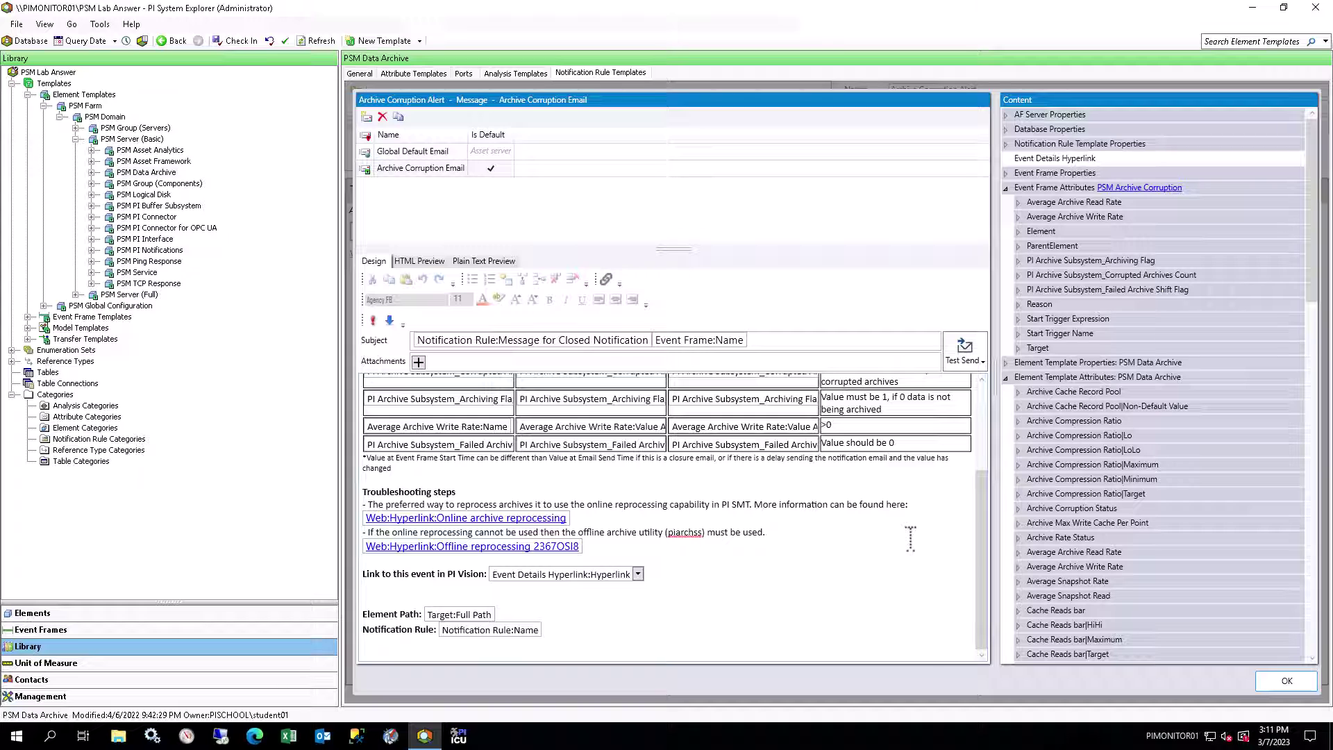
pyautogui.click(1288, 681)
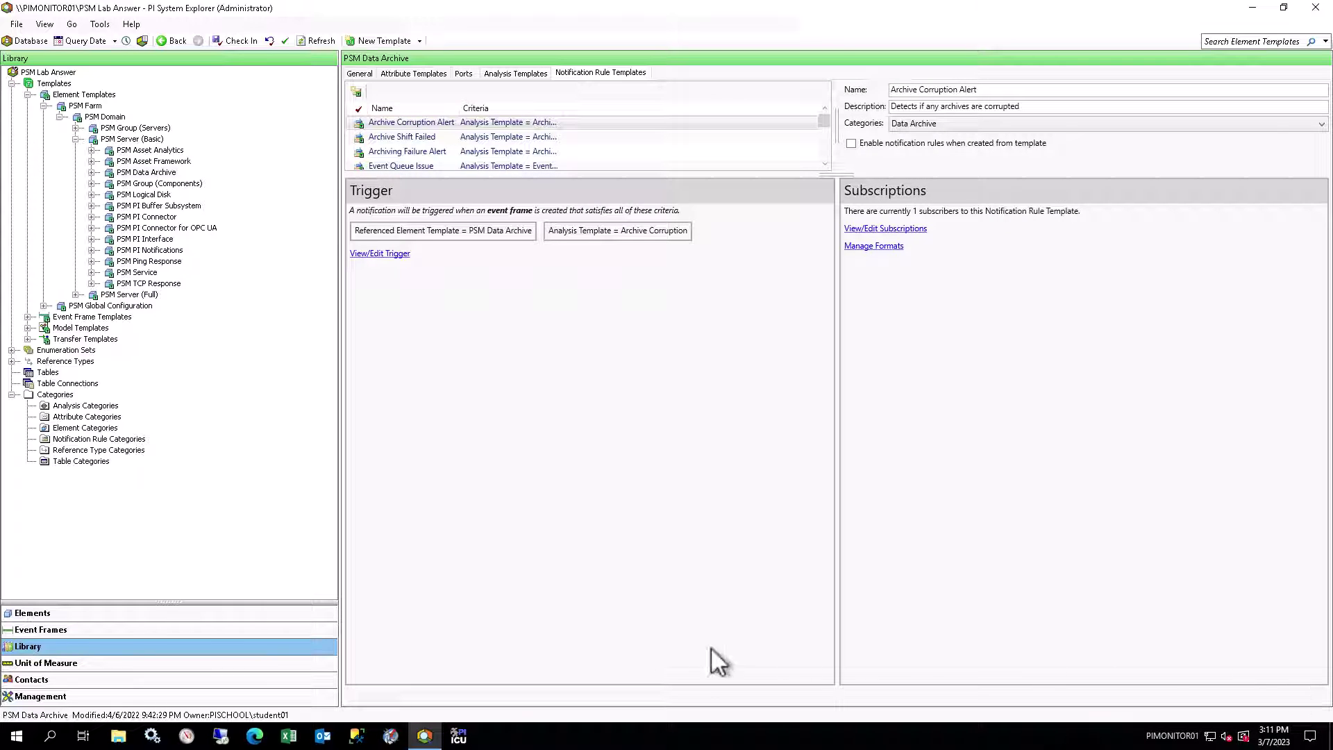
# Step: Go back to the Elements view showing PIAF01's attributes
pyautogui.click(278, 613)
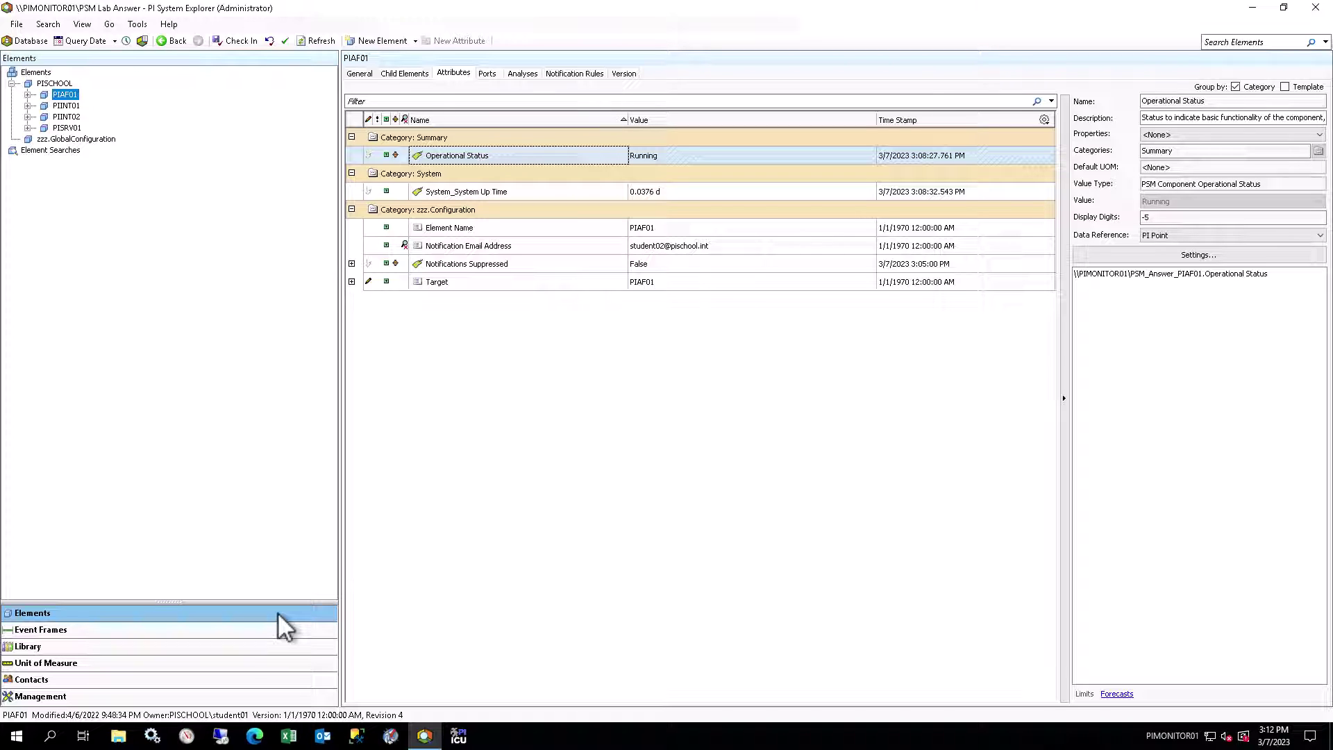
# Step: Switch to the PSM Lab Student asset database
pyautogui.click(30, 40)
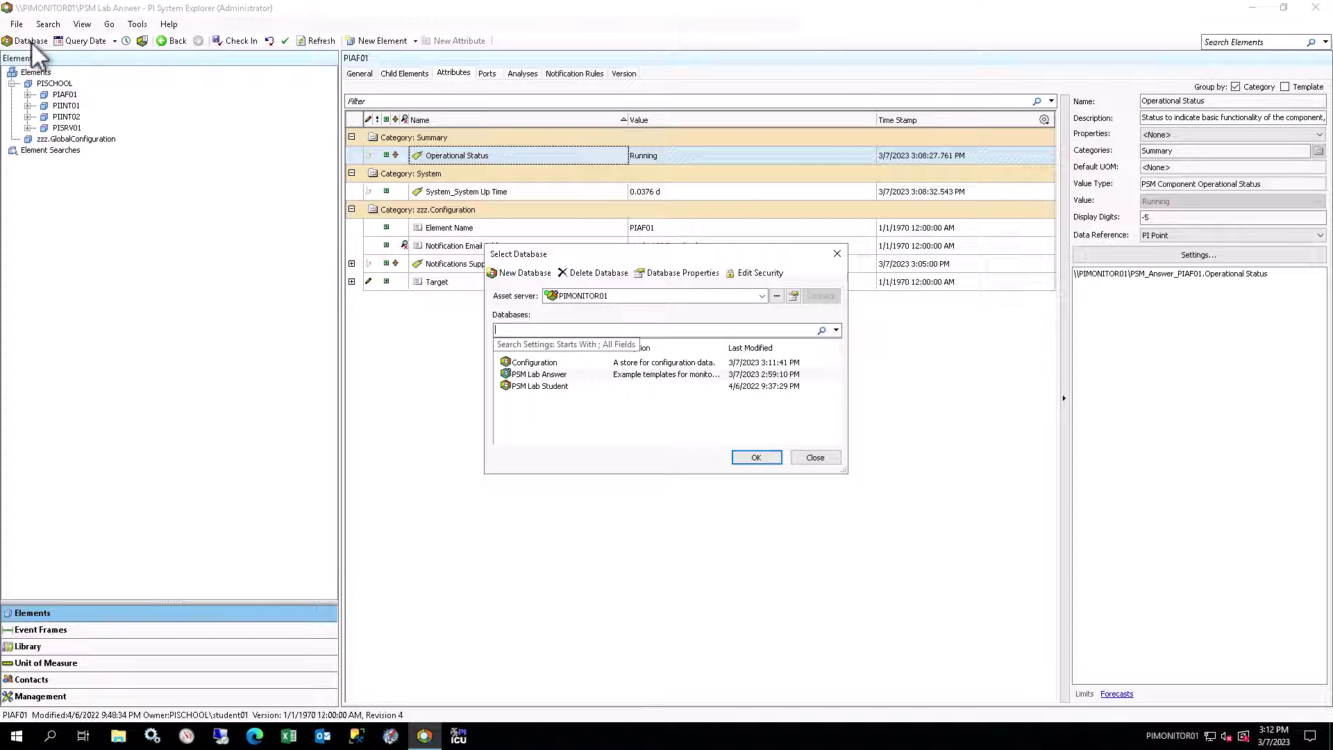
pyautogui.click(543, 387)
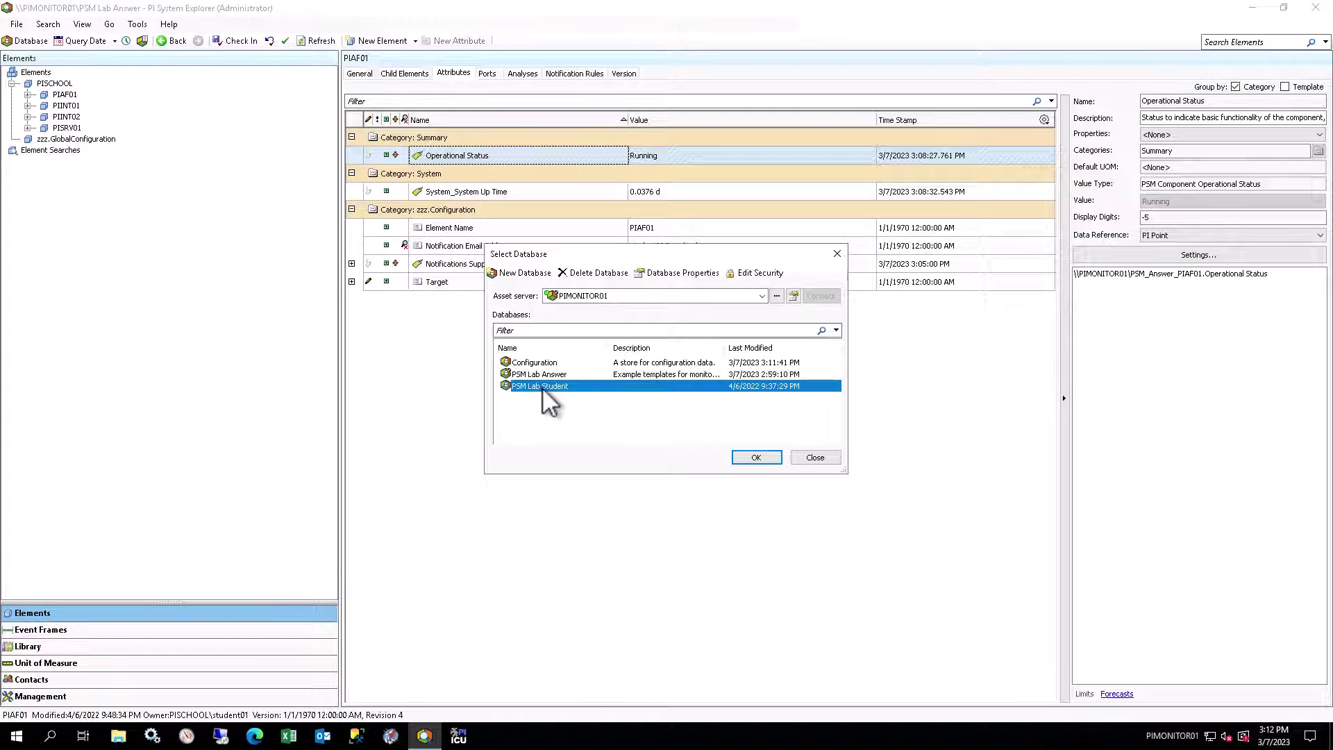
pyautogui.click(755, 456)
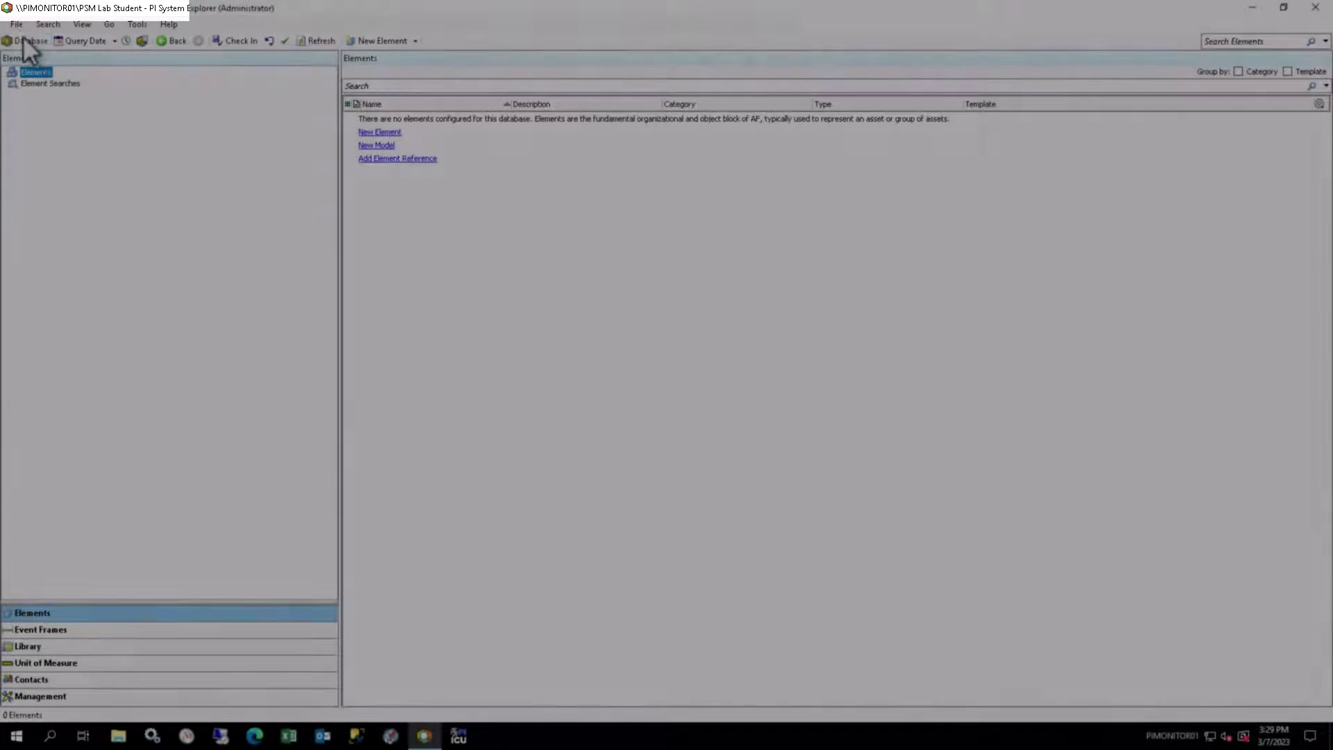
# Step: Import PSMUnitsOfMeasure_v2.4_20220930.xml into the PSM Lab Student database
pyautogui.click(16, 24)
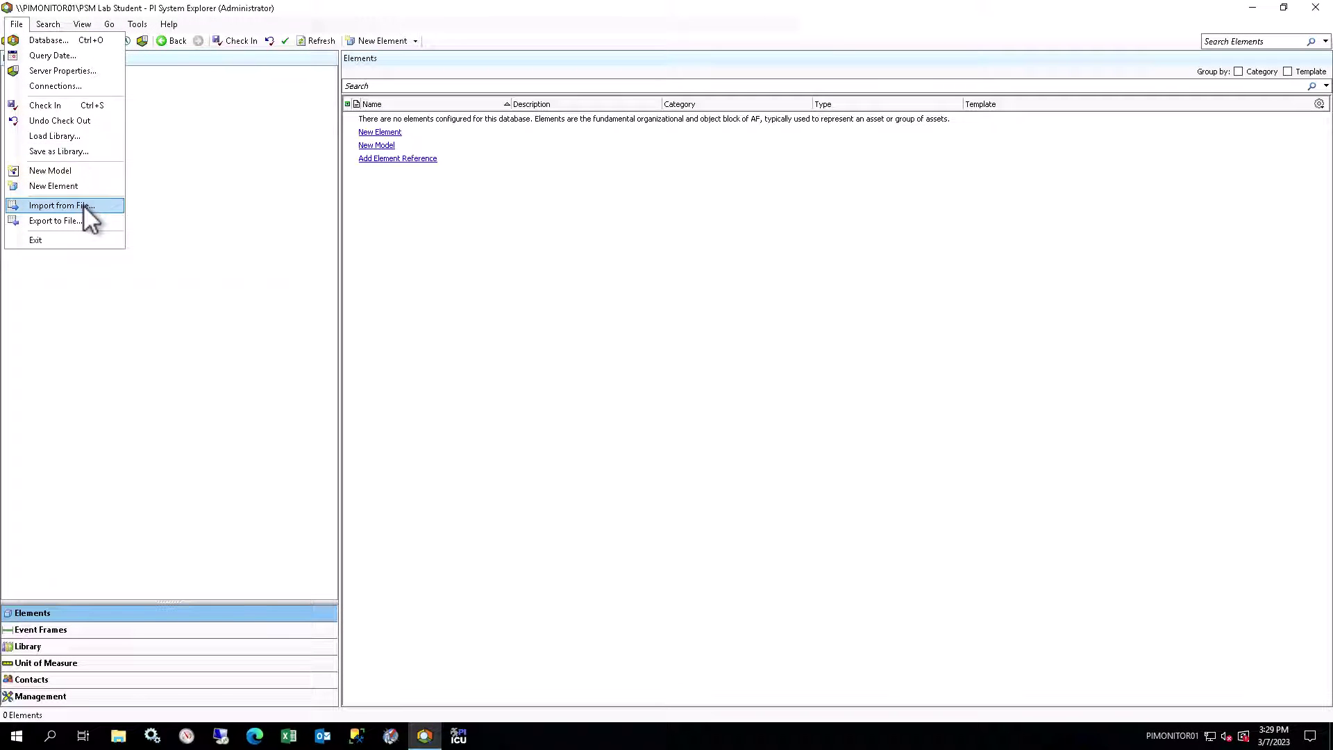
pyautogui.click(82, 204)
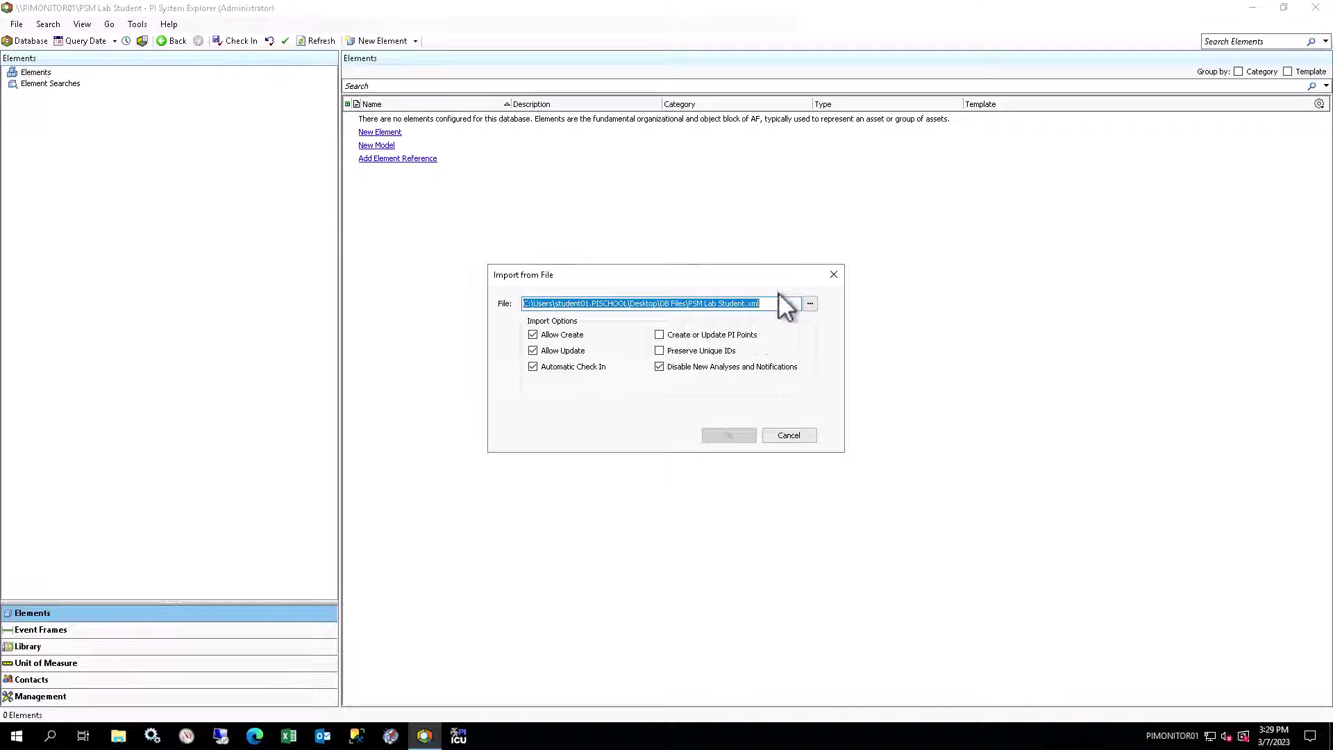
pyautogui.click(810, 304)
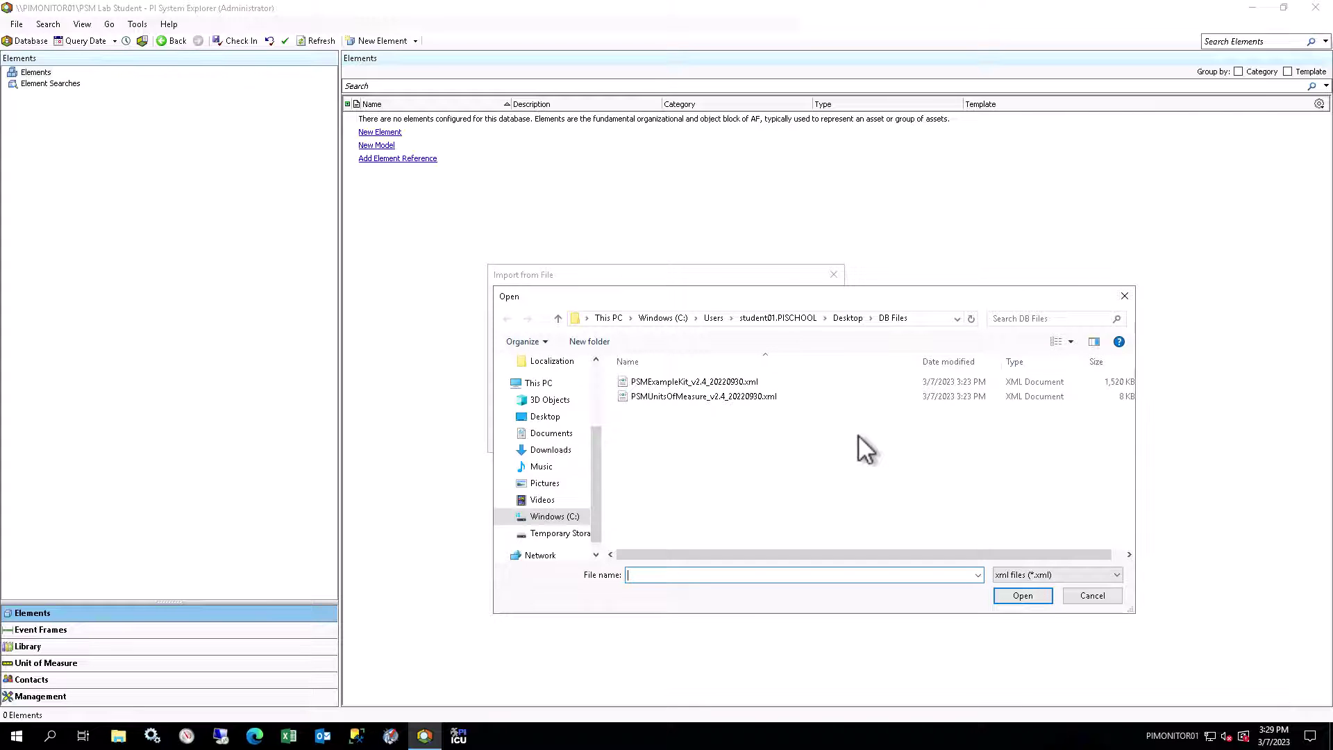
pyautogui.click(779, 396)
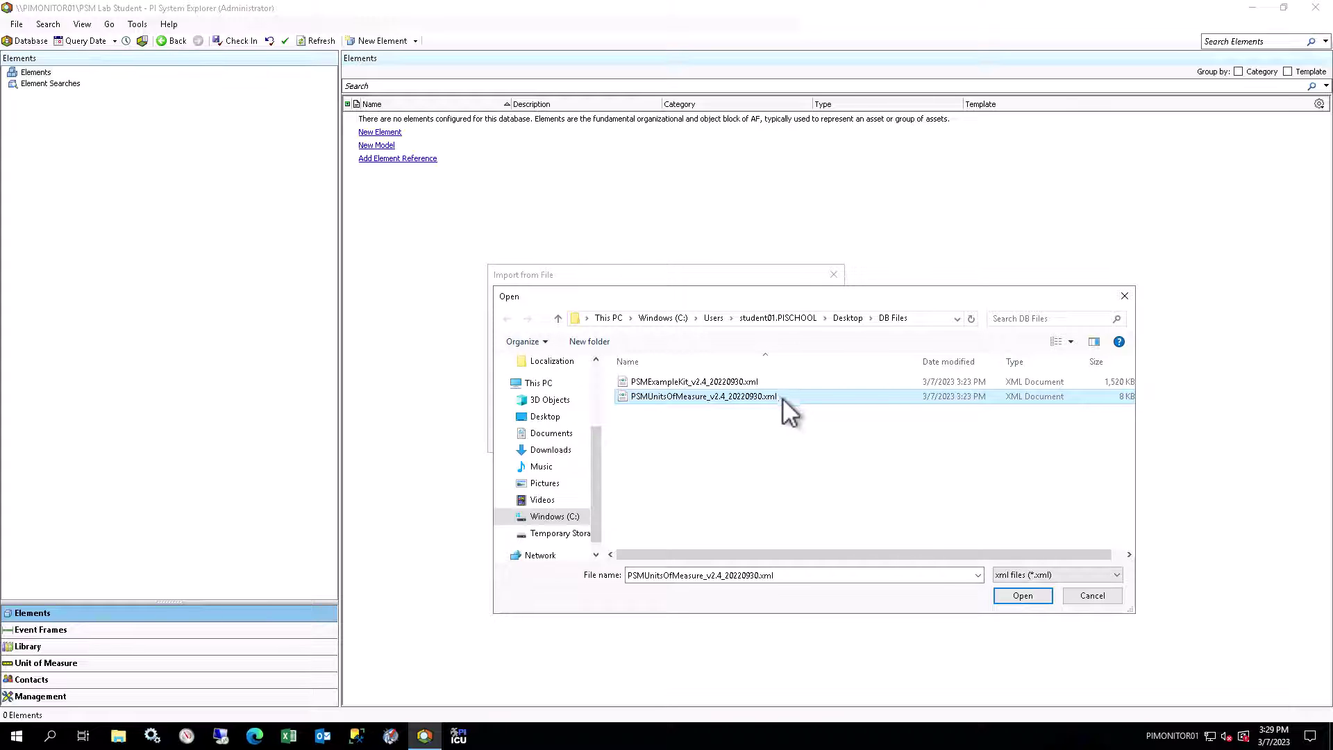
pyautogui.click(1022, 599)
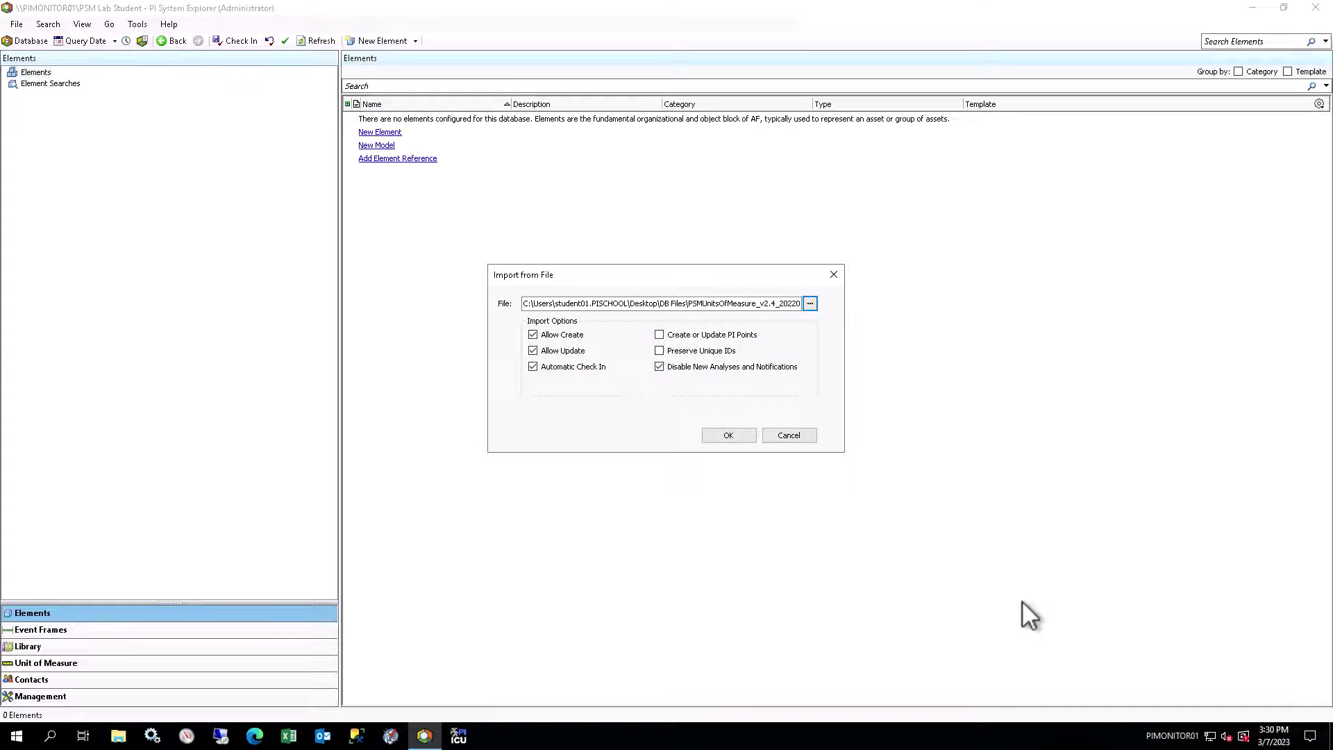
pyautogui.click(739, 434)
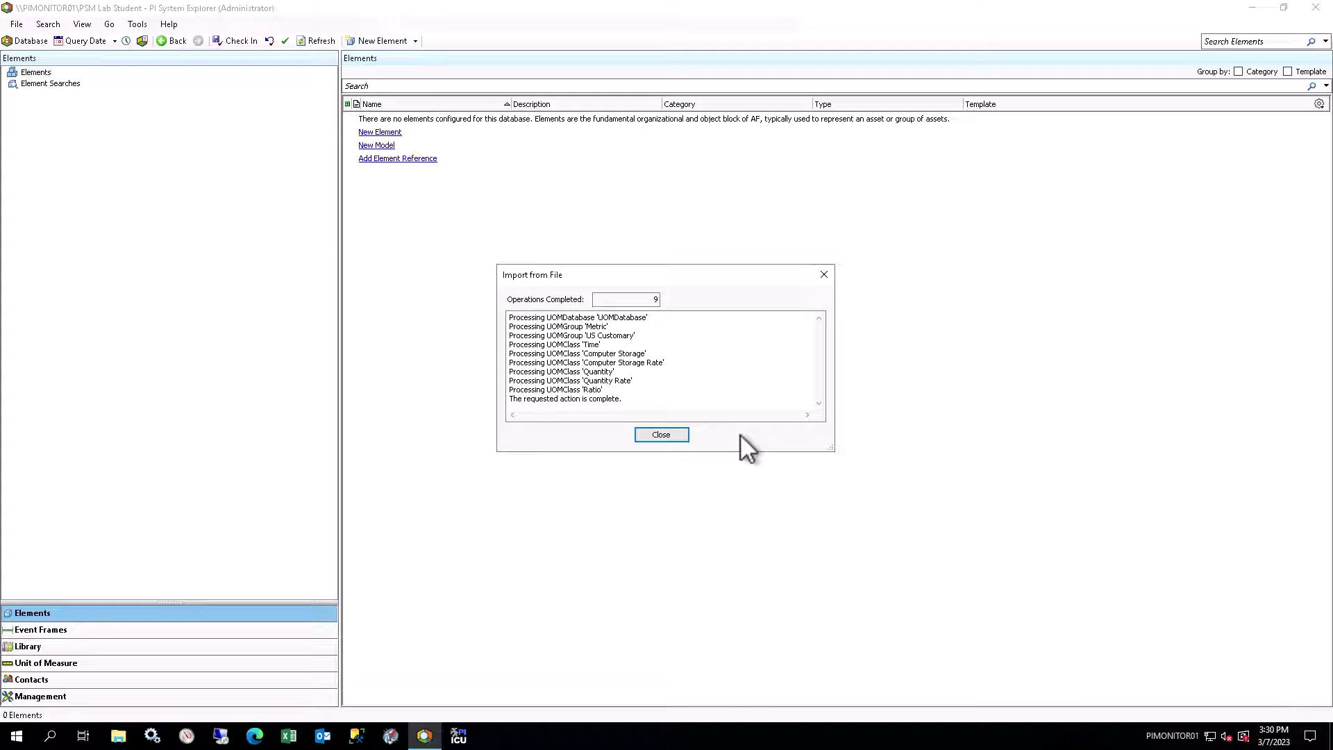
# Step: Import PSMExampleKit_v2.4_20220930.xml into PSM Lab Student and close the import log
pyautogui.click(681, 434)
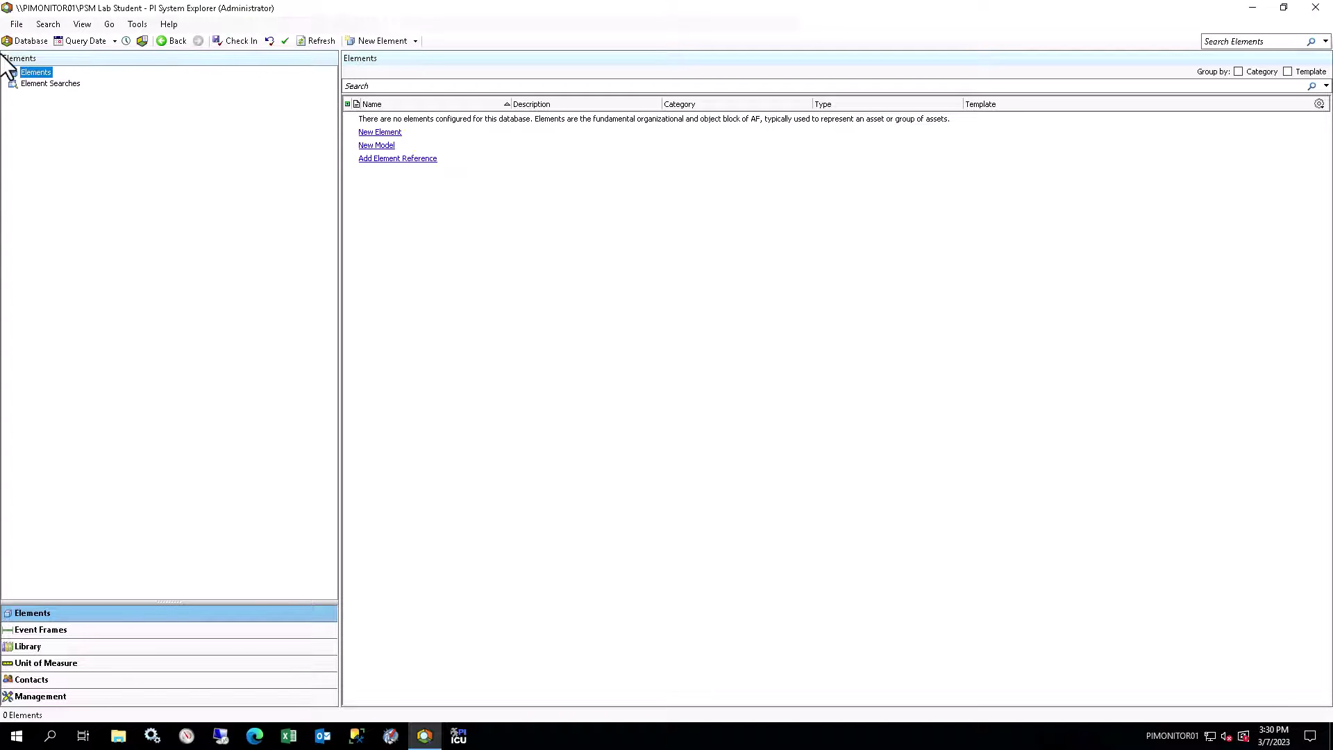
pyautogui.click(17, 24)
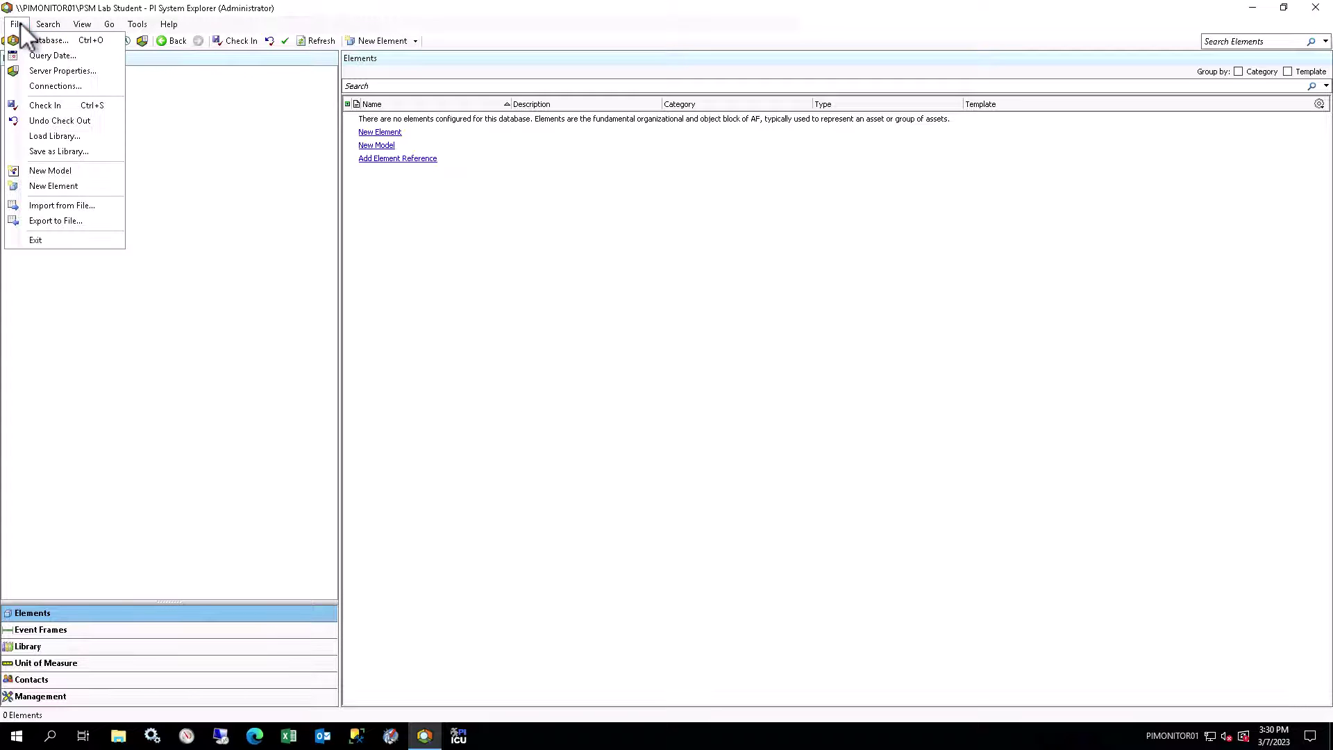
pyautogui.click(102, 207)
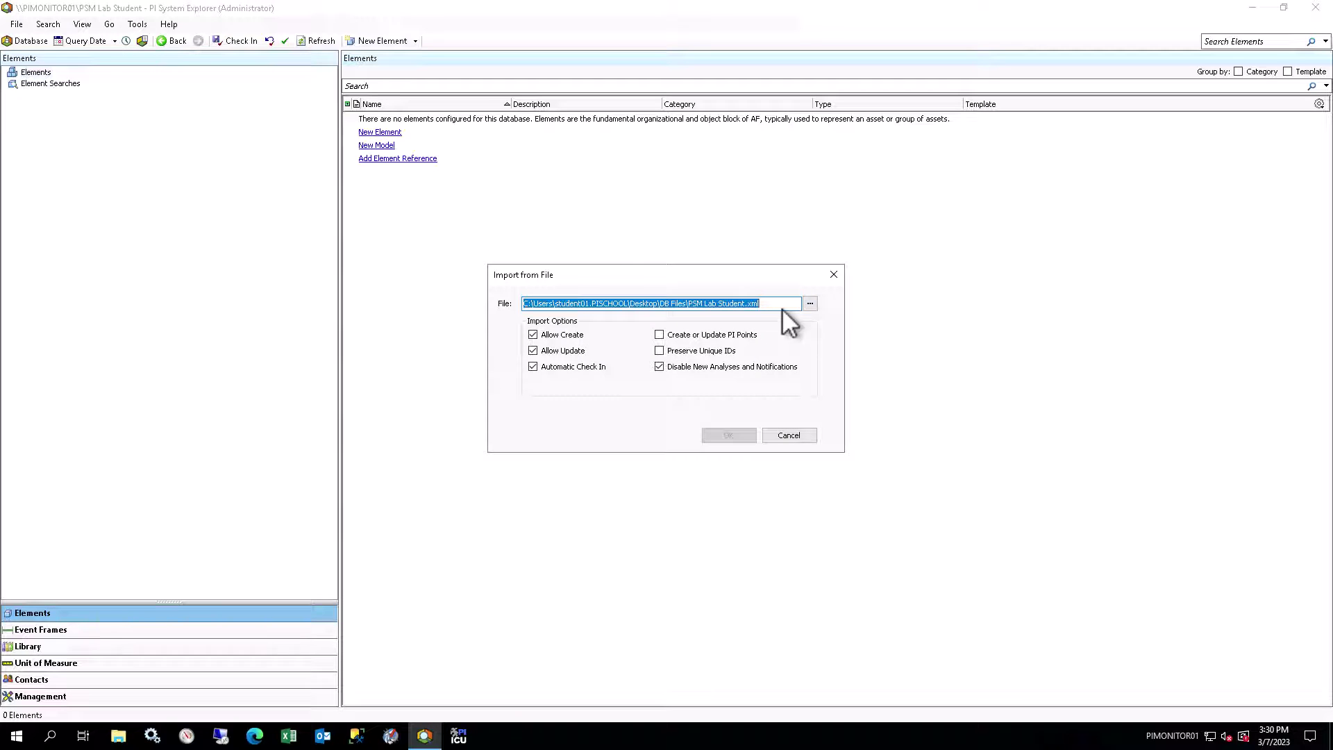
pyautogui.click(810, 305)
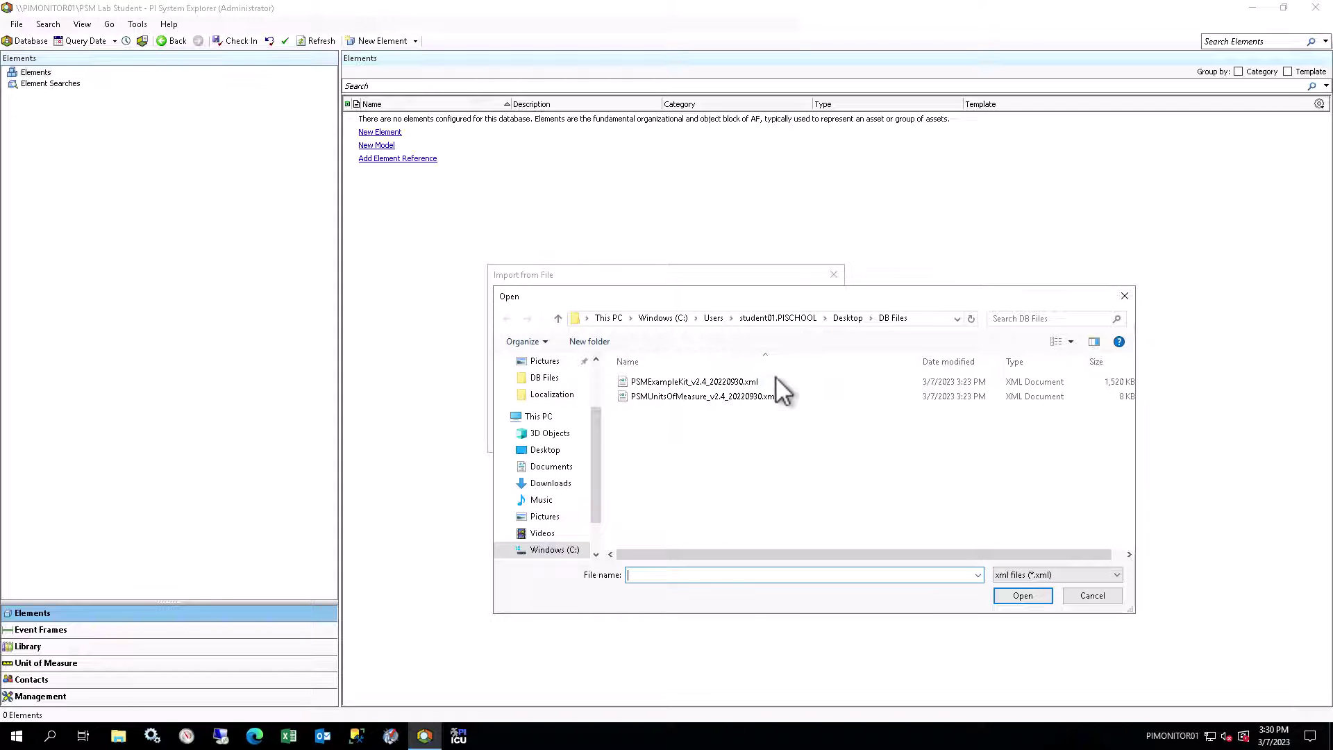
pyautogui.click(776, 383)
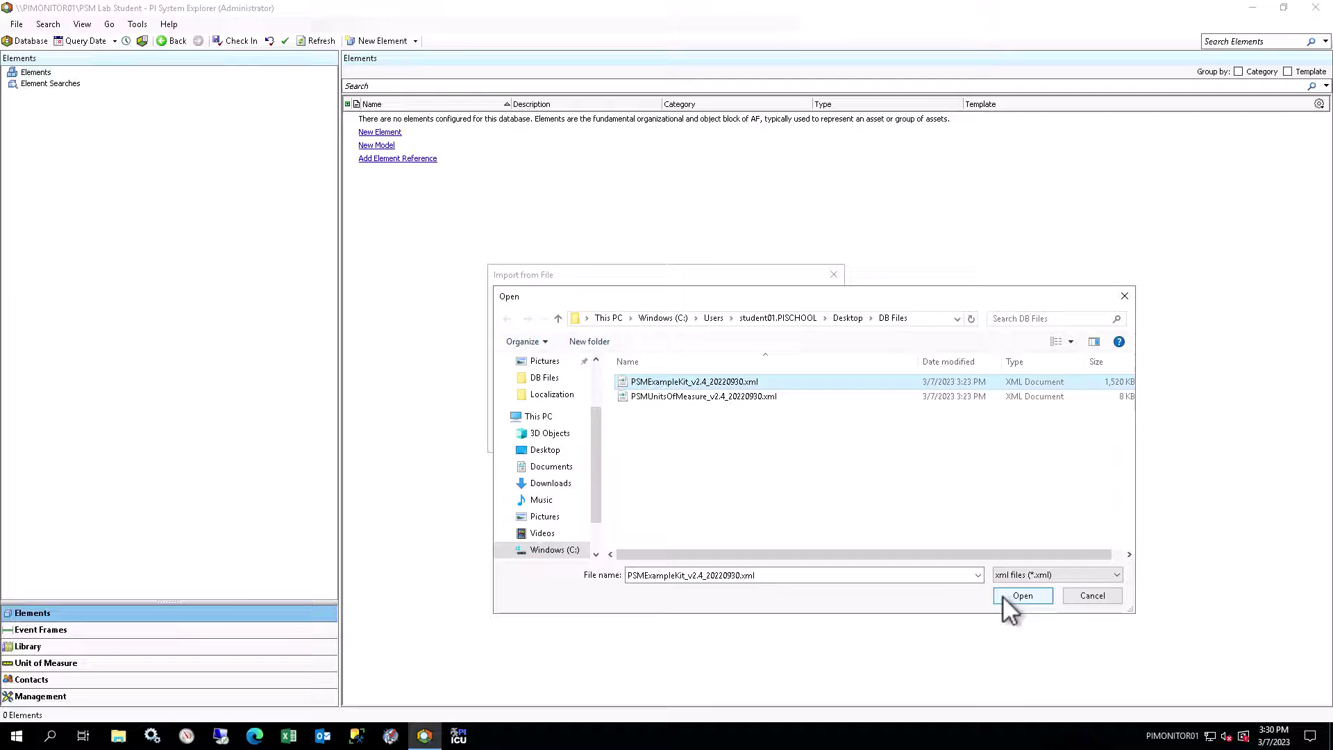
pyautogui.click(1021, 595)
pyautogui.click(749, 436)
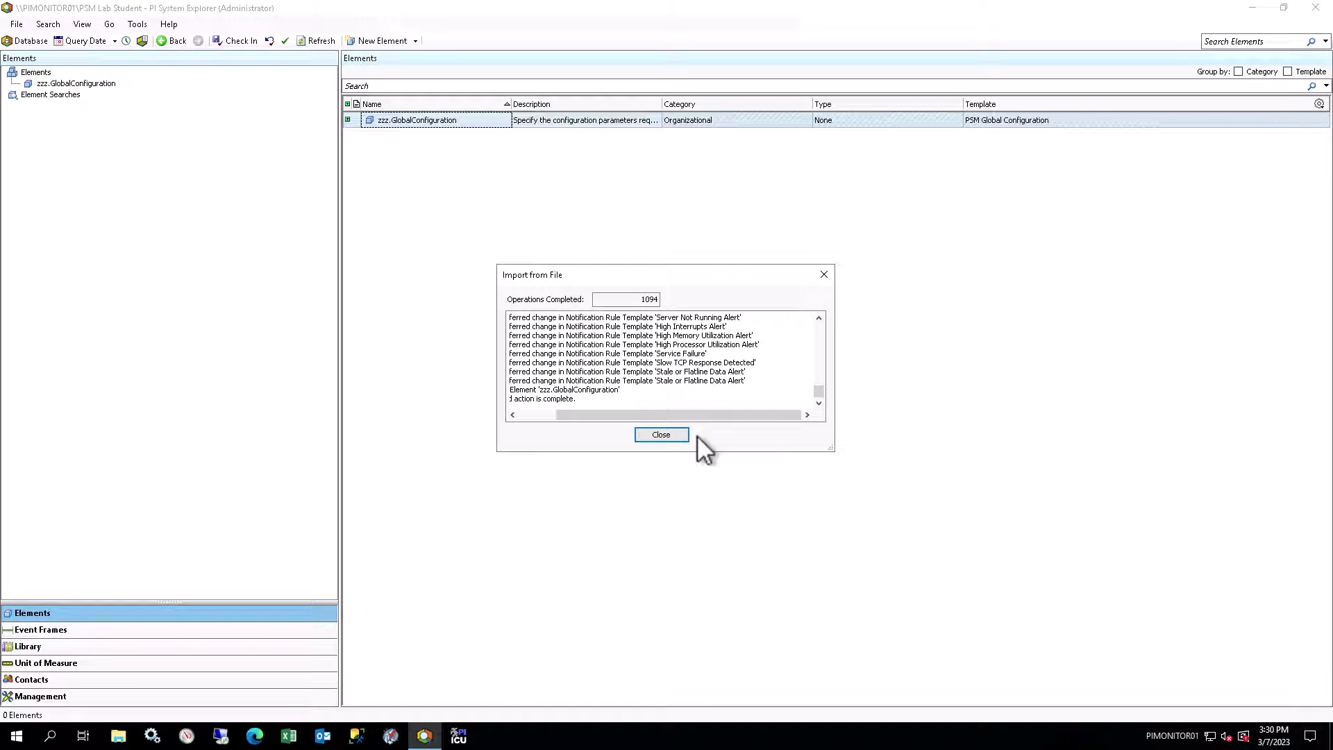
pyautogui.press('Return')
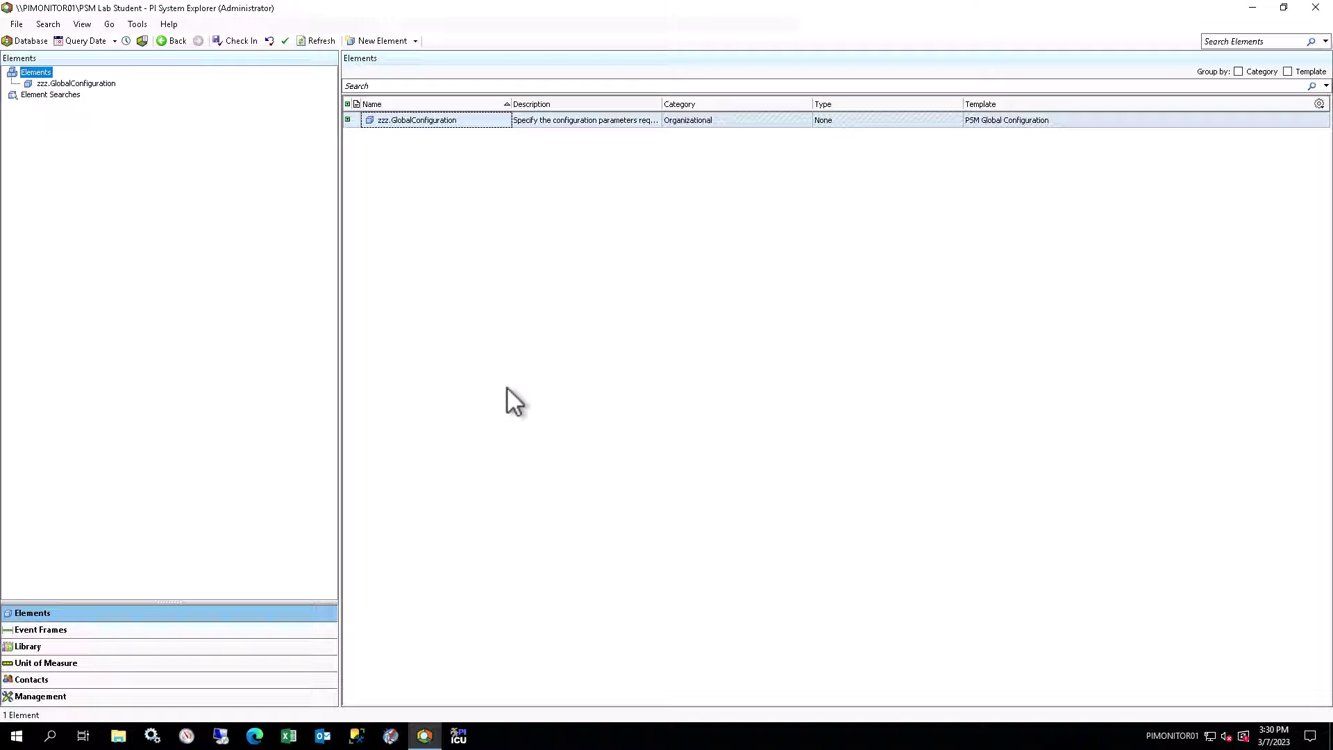
# Step: Set zzz.GlobalConfiguration's Global Notification Email Address to the student's e-mail address
pyautogui.click(106, 84)
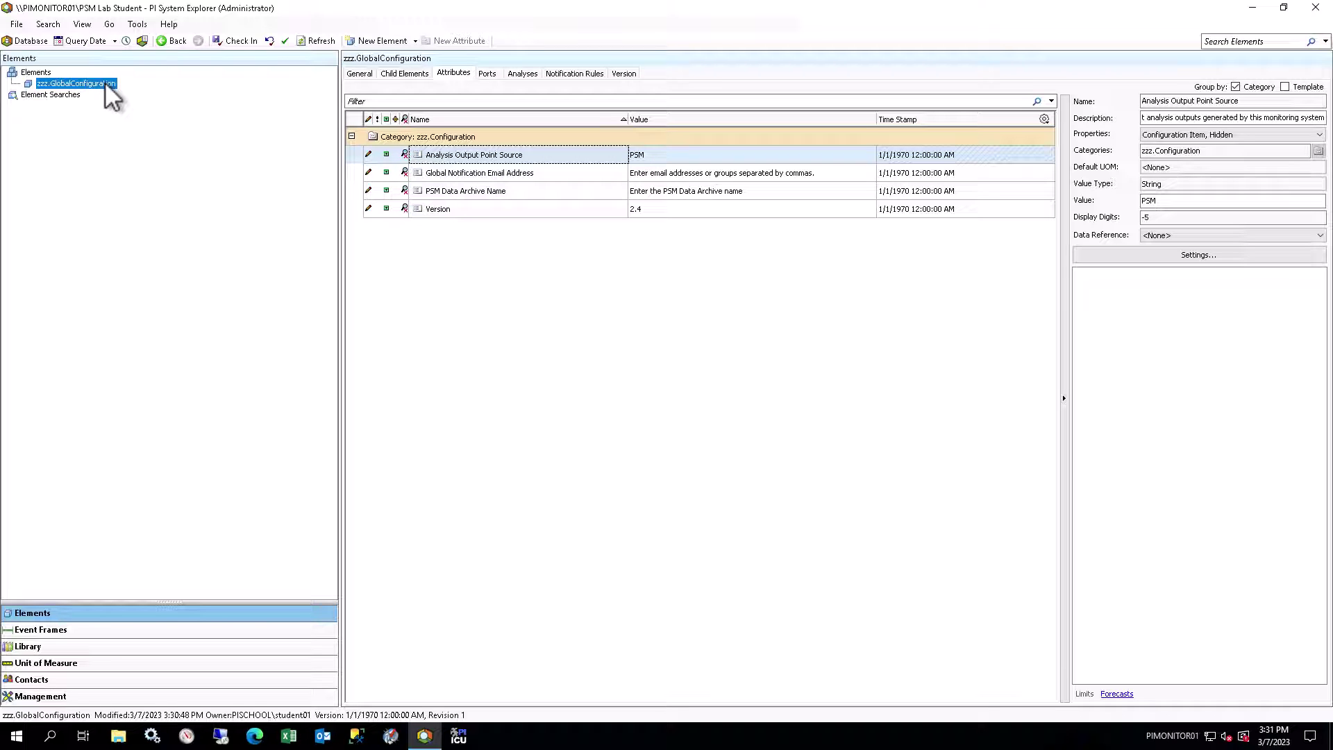
pyautogui.click(493, 172)
pyautogui.click(656, 172)
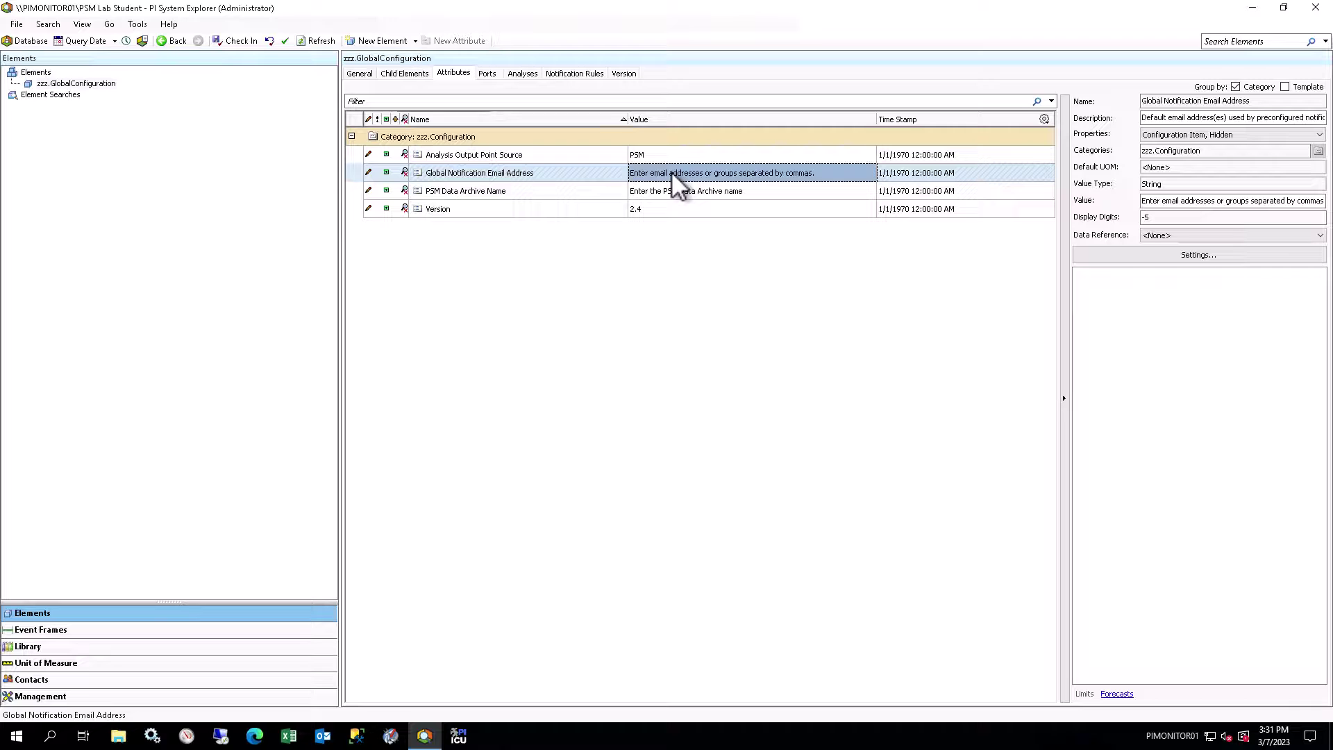
pyautogui.click(671, 171)
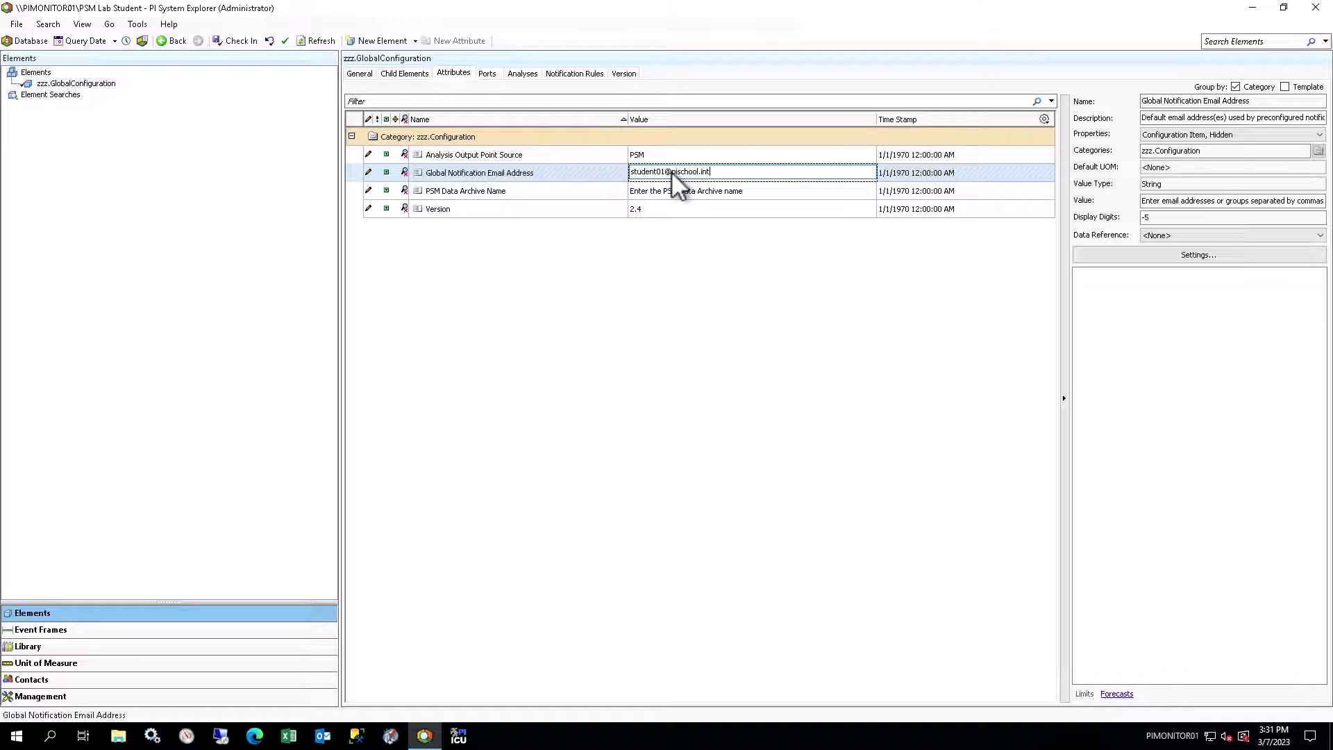
pyautogui.click(576, 194)
# Step: Set the PSM Data Archive Name attribute to PIMONITOR01
pyautogui.click(714, 189)
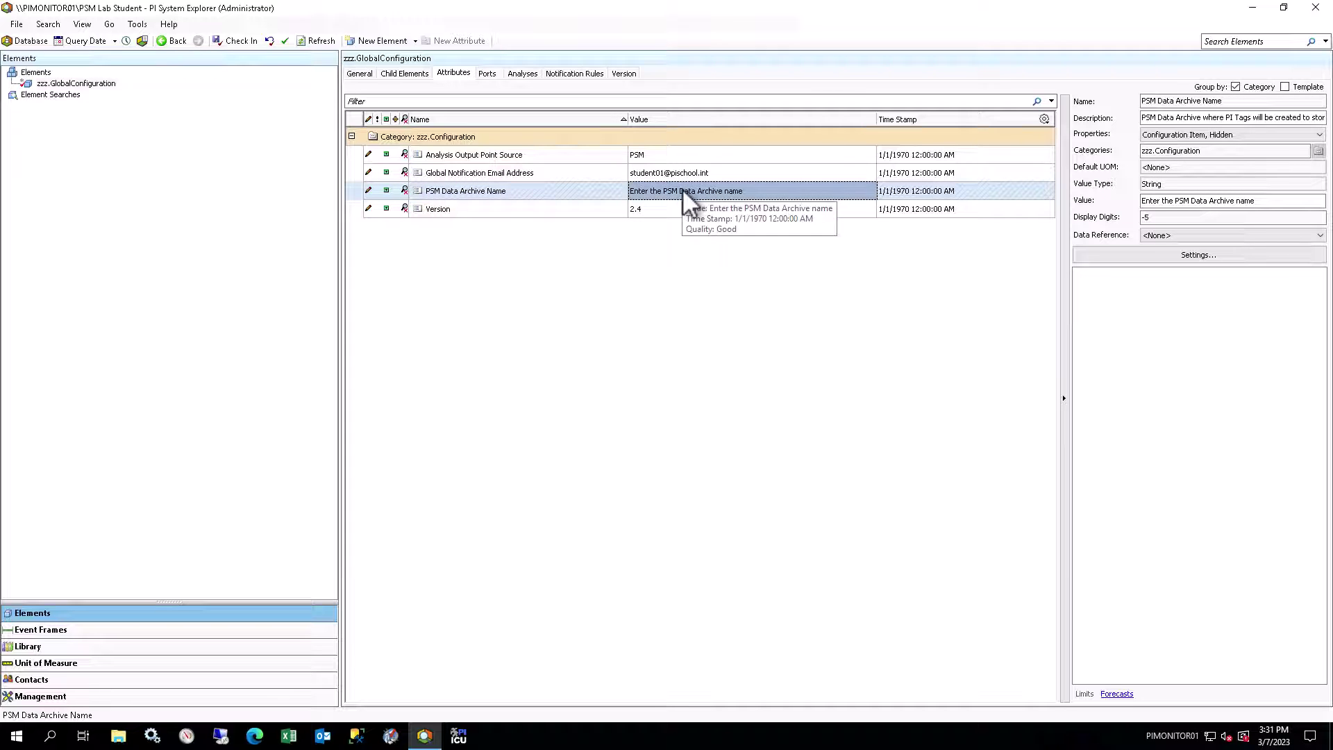
pyautogui.click(681, 189)
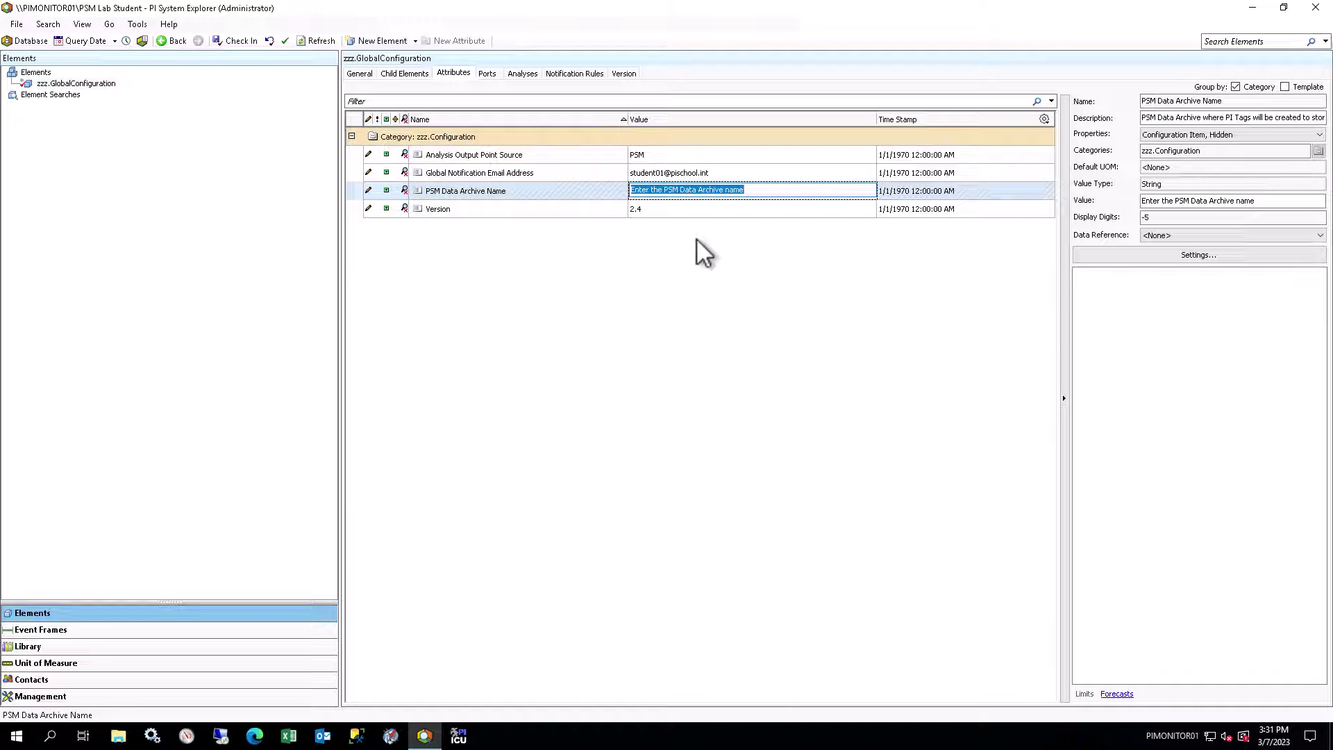
pyautogui.write('PIMON')
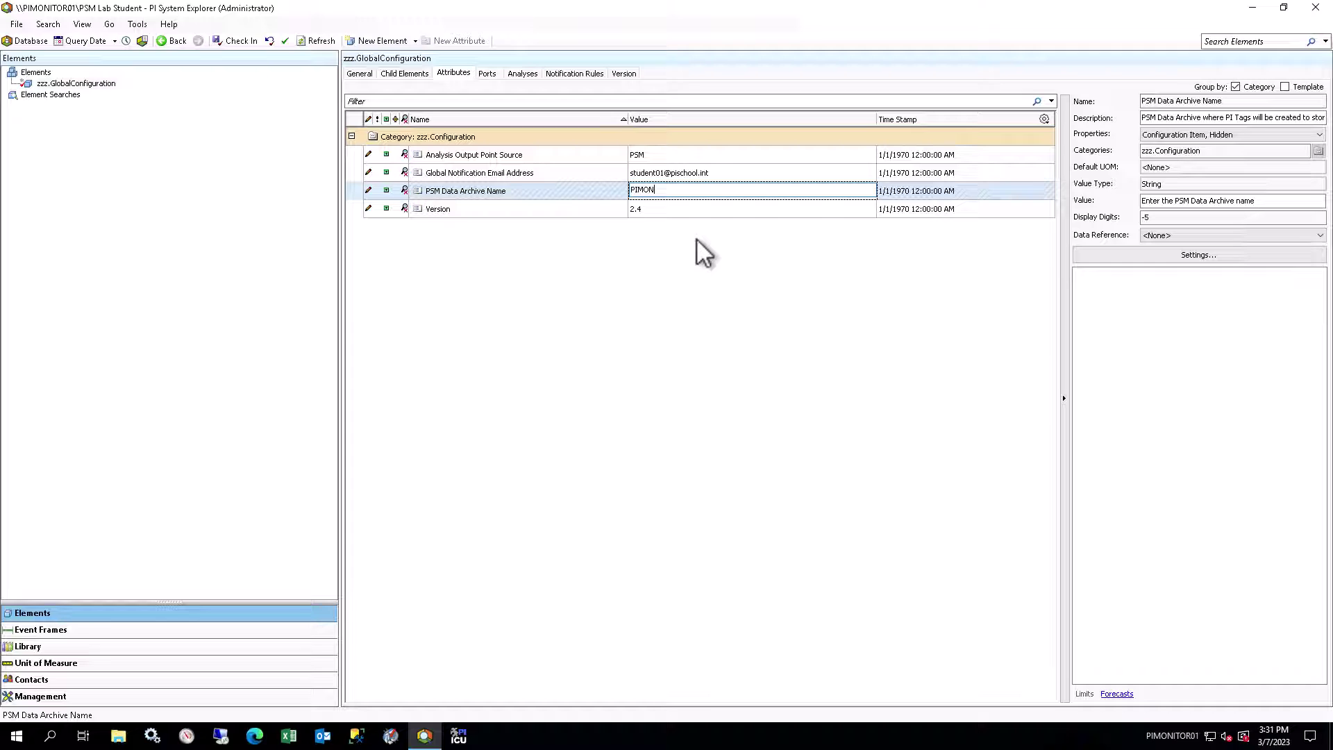
pyautogui.write('TOR01')
# Step: Commit the PIMONITOR01 archive name and check in the zzz.GlobalConfiguration changes
pyautogui.click(669, 253)
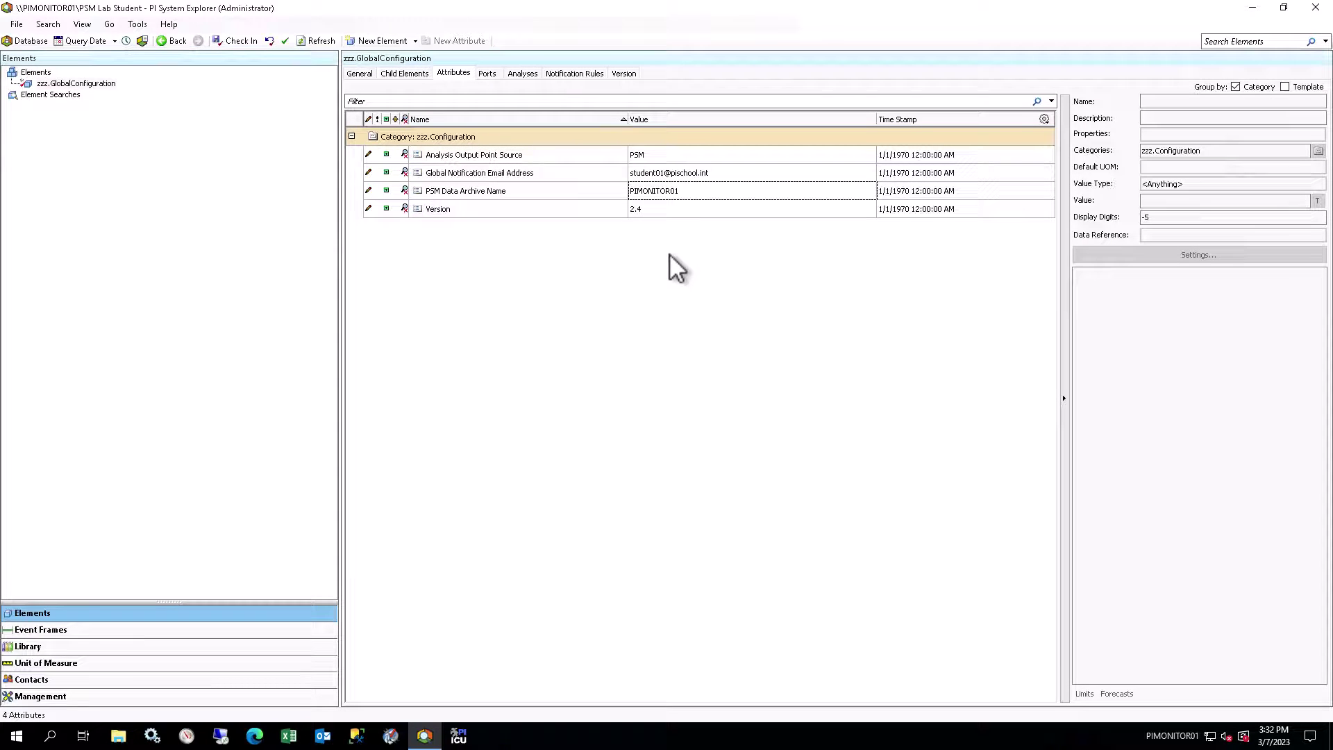
pyautogui.click(236, 41)
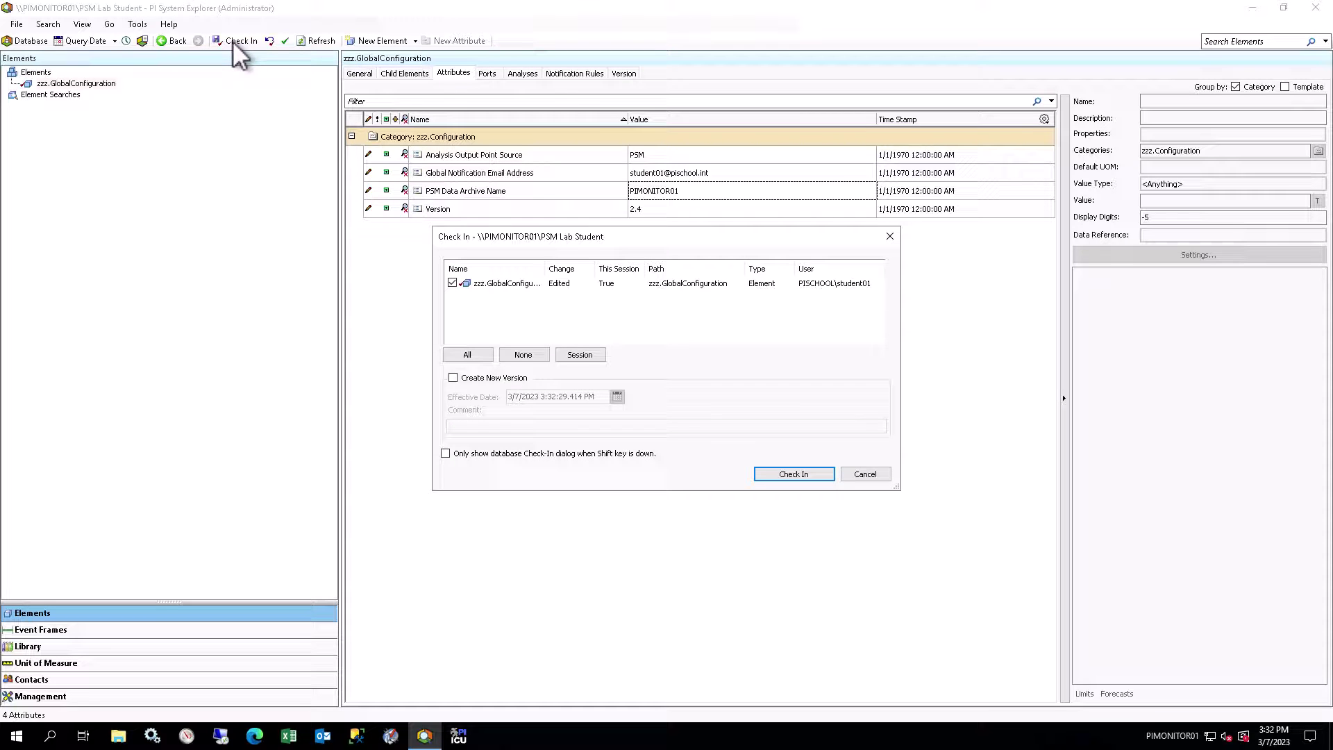
pyautogui.click(776, 475)
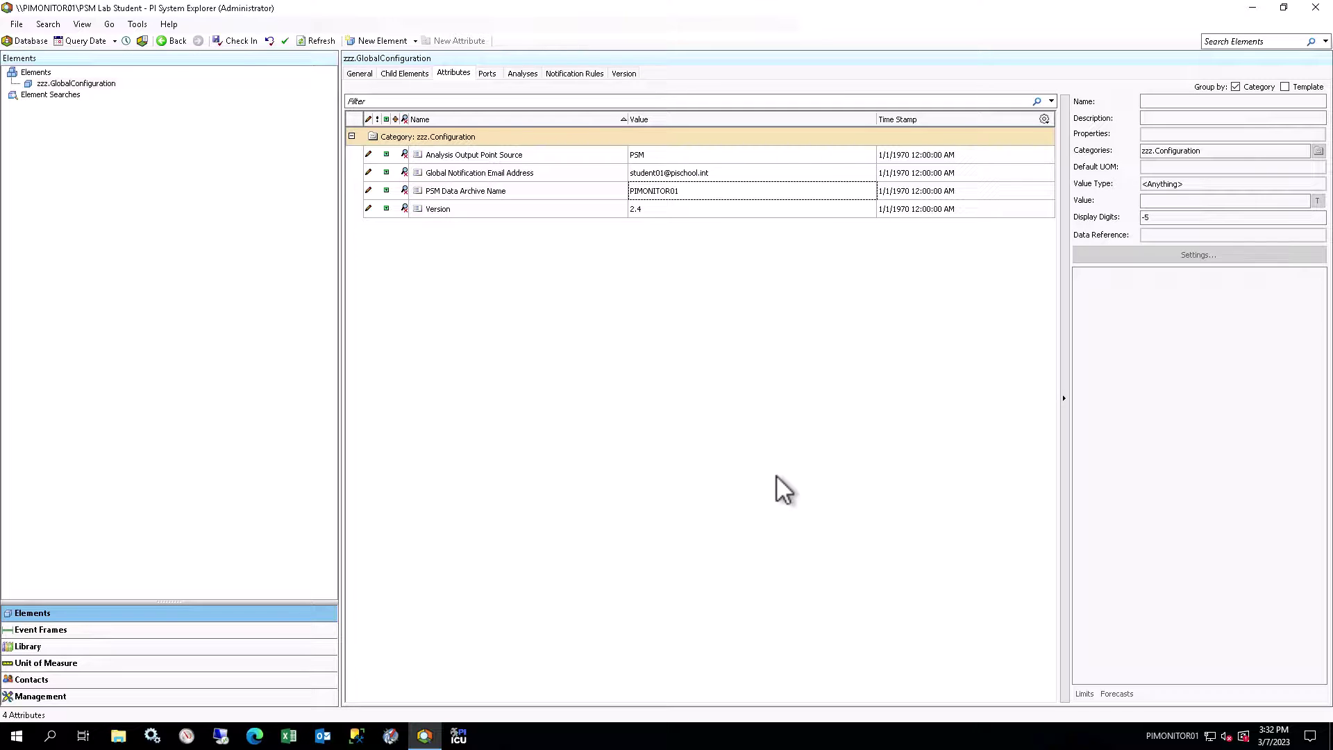
# Step: Create a new element under Elements from the PSM Domain template
pyautogui.rightClick(42, 72)
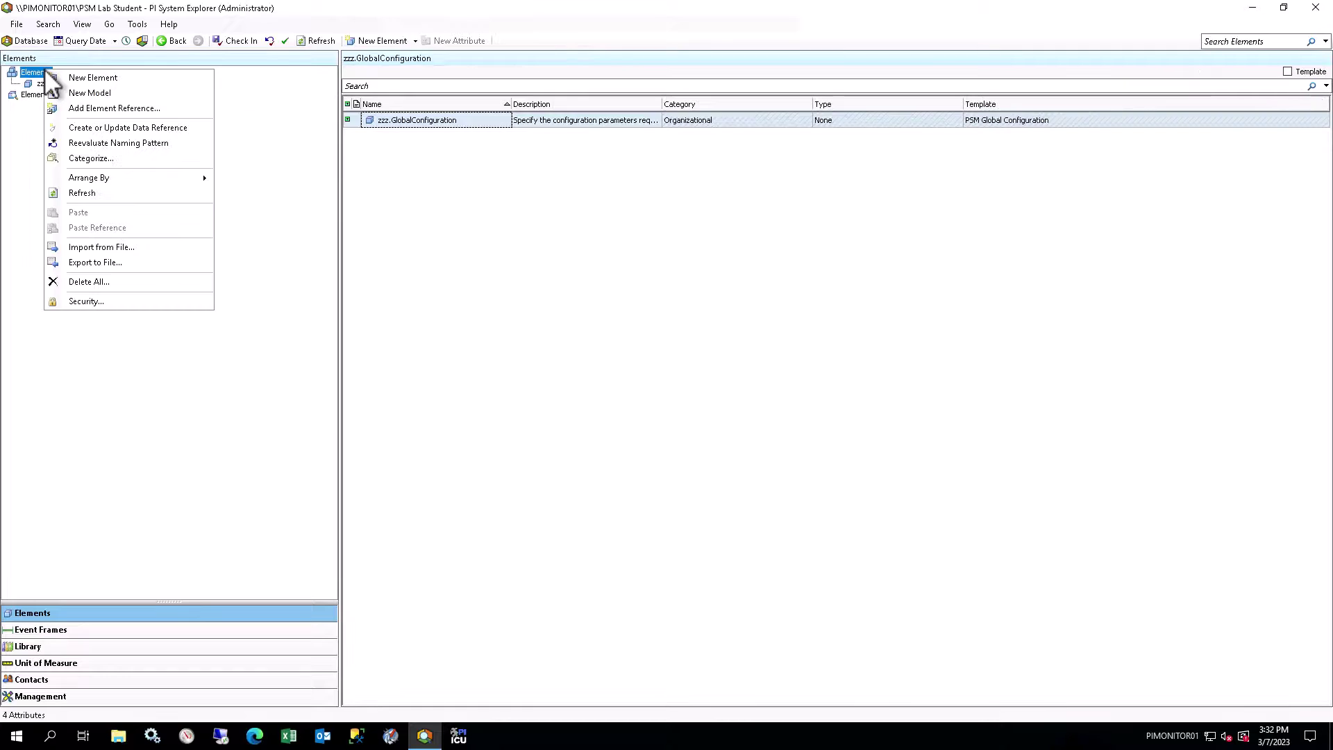
pyautogui.click(181, 77)
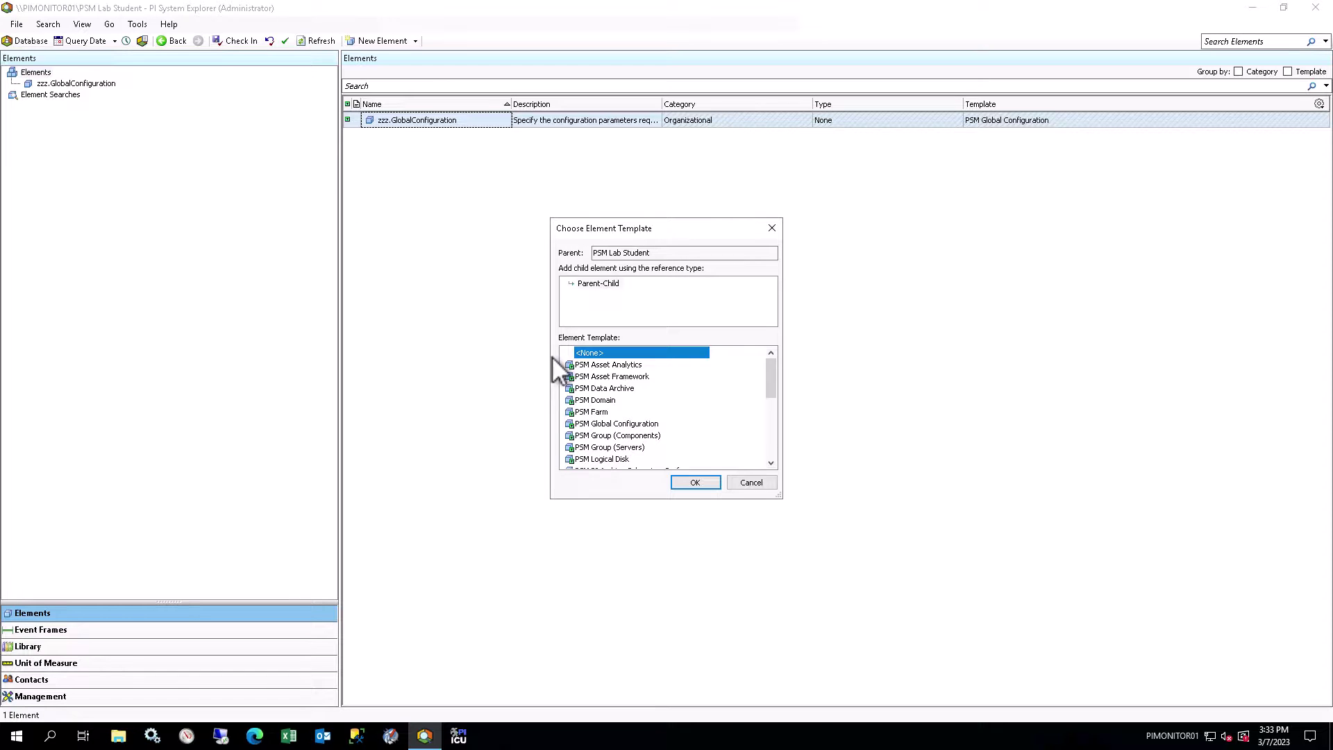
pyautogui.click(613, 401)
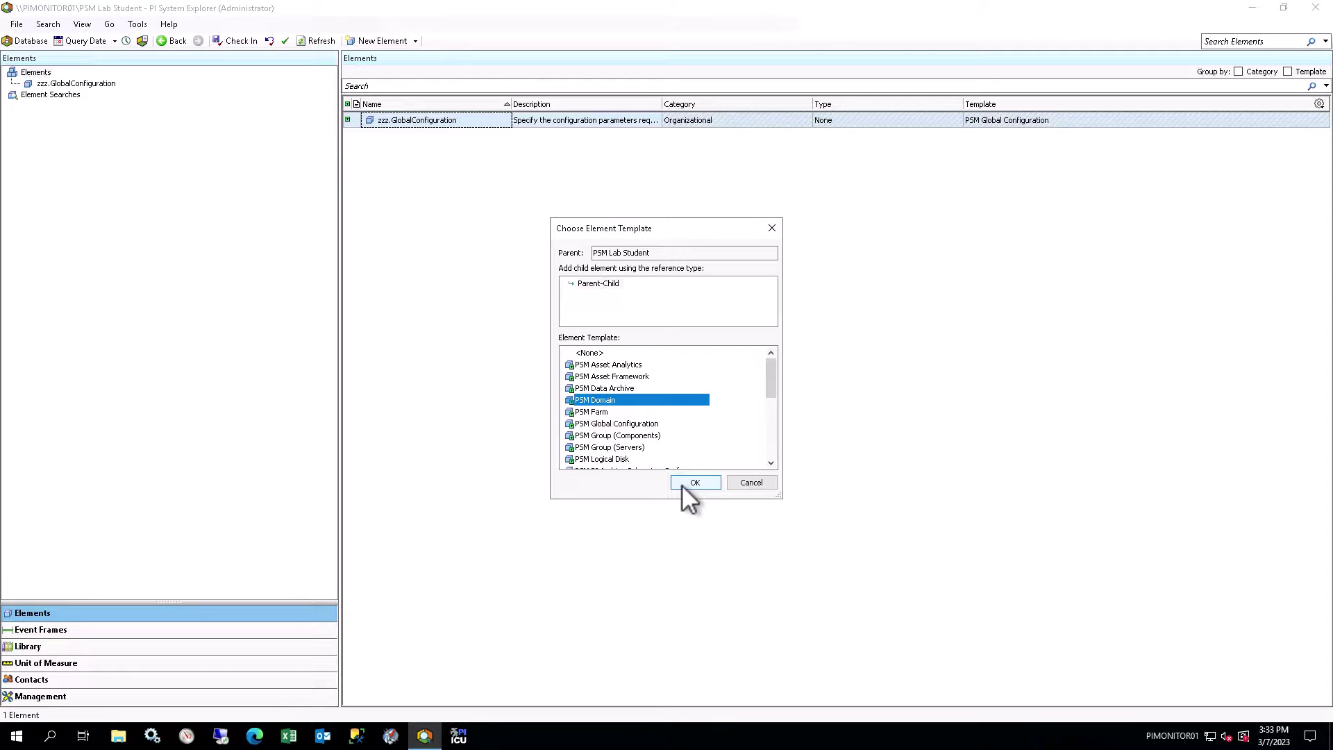
pyautogui.click(682, 485)
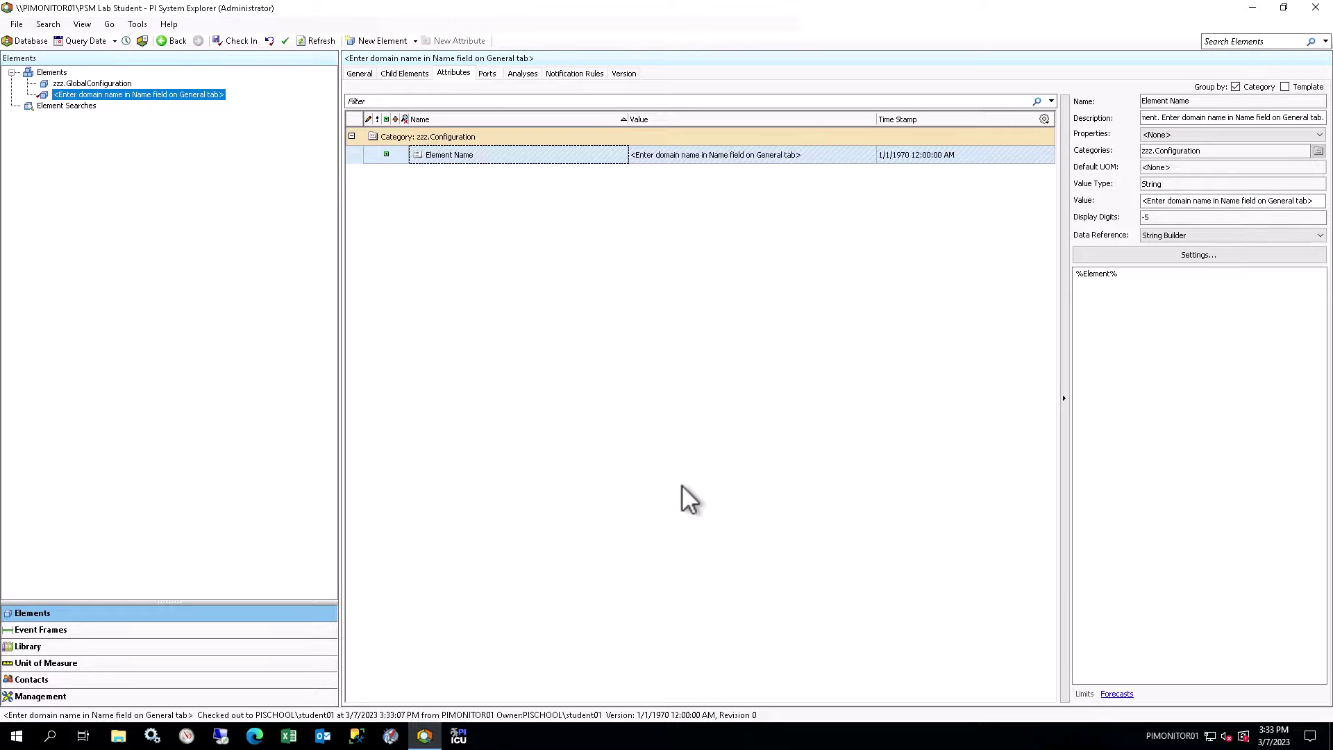
# Step: Replace the new element's name with PISCHOOL on its General tab
pyautogui.click(358, 74)
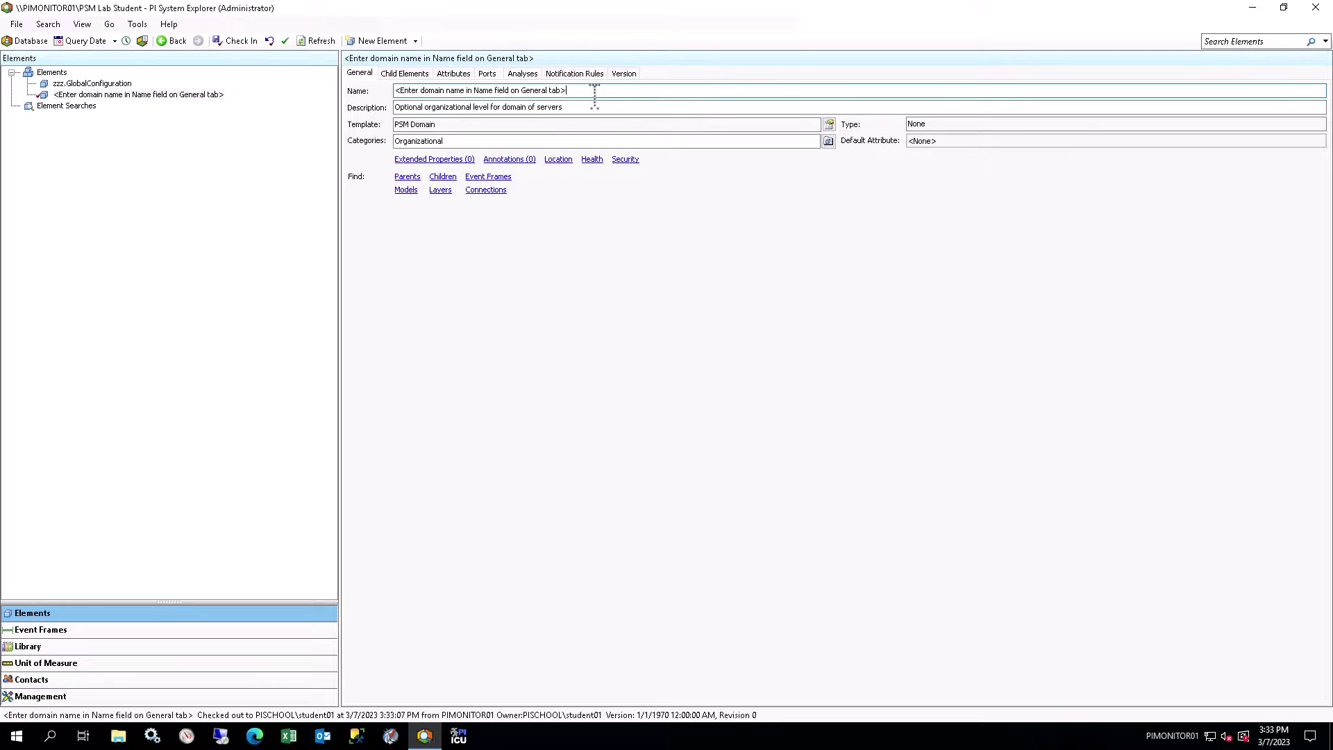
pyautogui.moveTo(595, 90); pyautogui.dragTo(313, 88)
pyautogui.write('PISCHOOL')
# Step: Commit the PISCHOOL name and show the element's Attributes tab
pyautogui.click(455, 72)
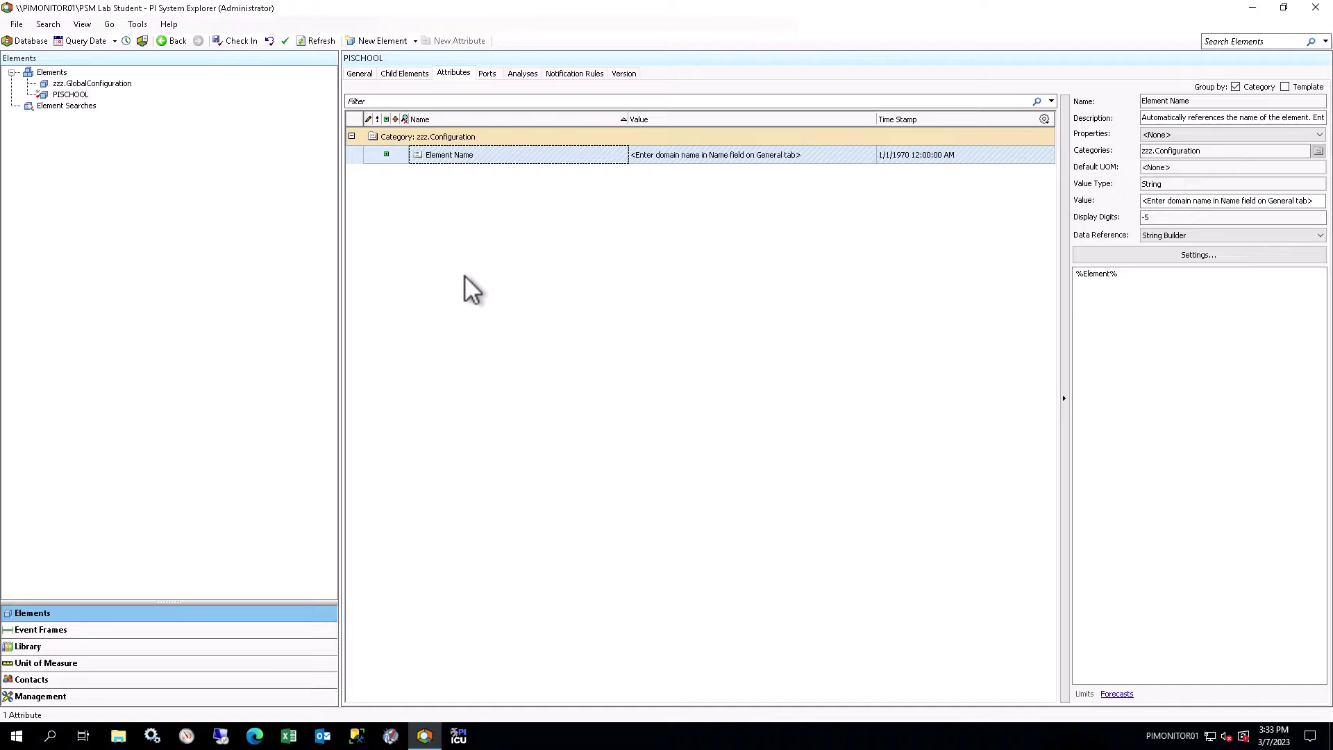